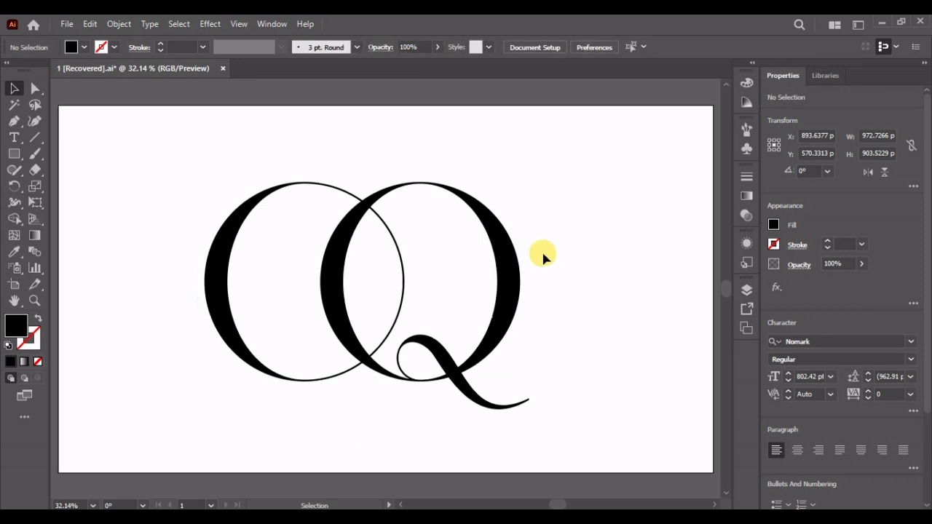
Expand the overlapping O and Q text into editable outlines, with Object and Fill included
left_click(506, 254)
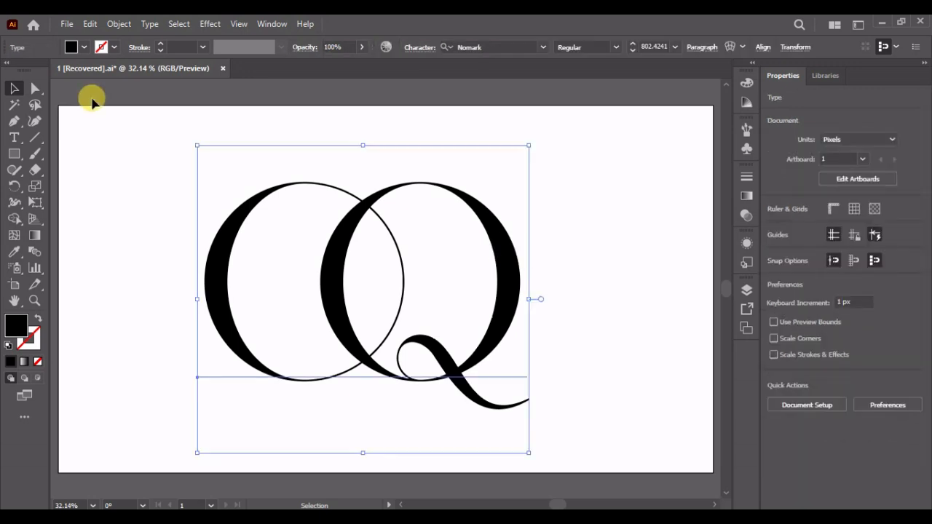
left_click(115, 26)
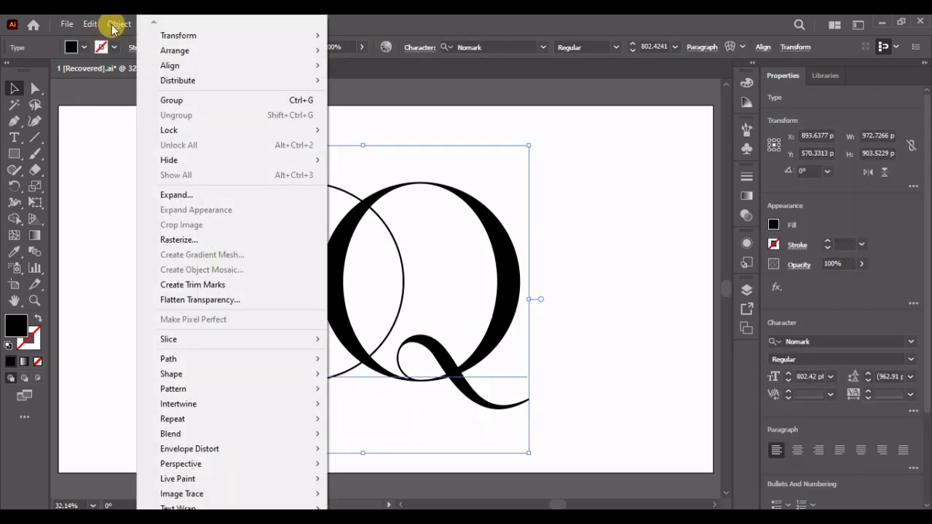
left_click(196, 195)
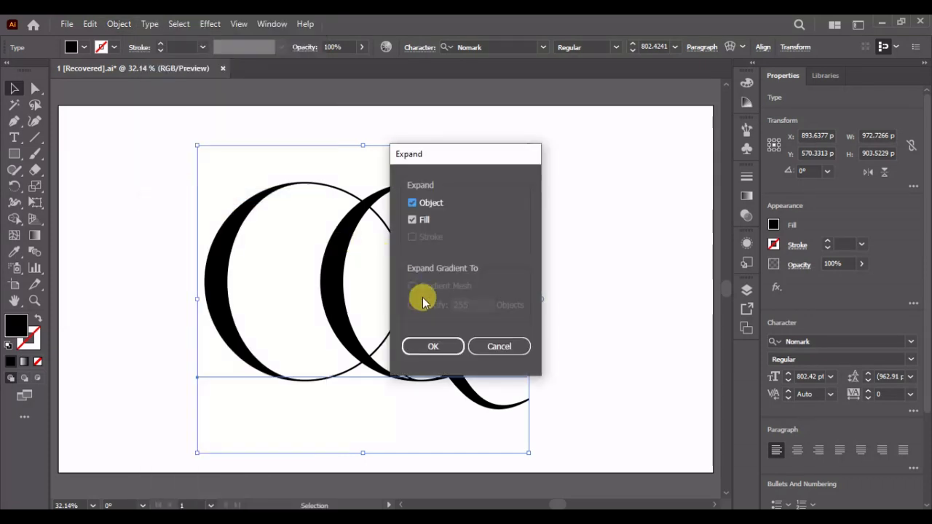
left_click(433, 345)
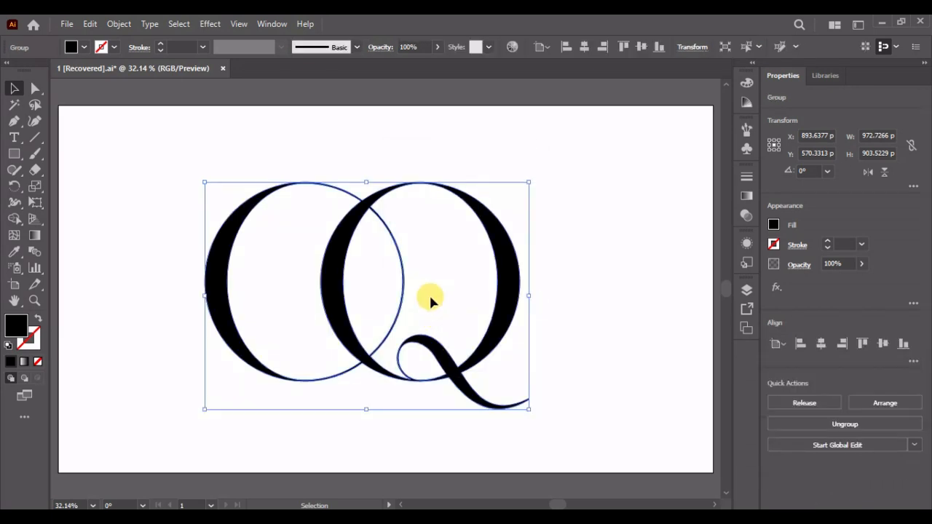
Draw a closed curved strip with the Pen tool along the O's outer edge, across its upper crossing with the Q
key("a")
key("ctrl+equal")
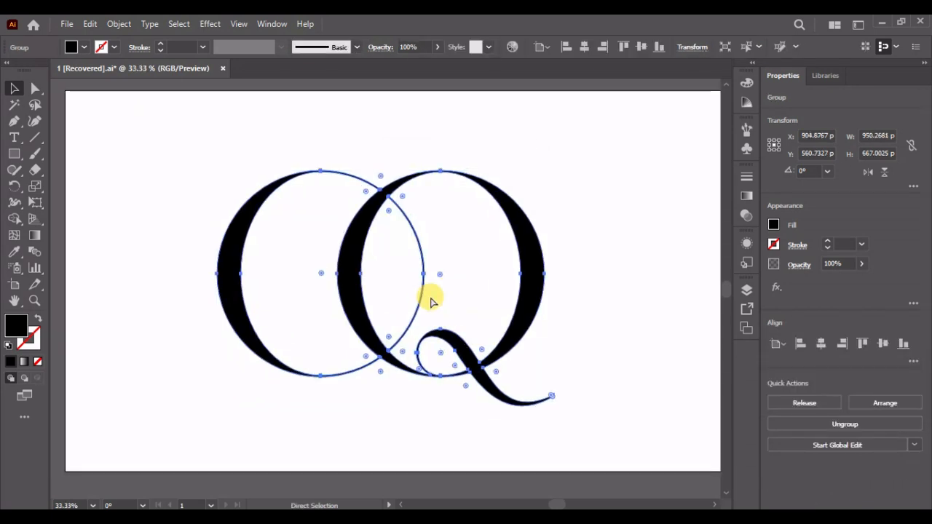
key("ctrl+equal")
key("v")
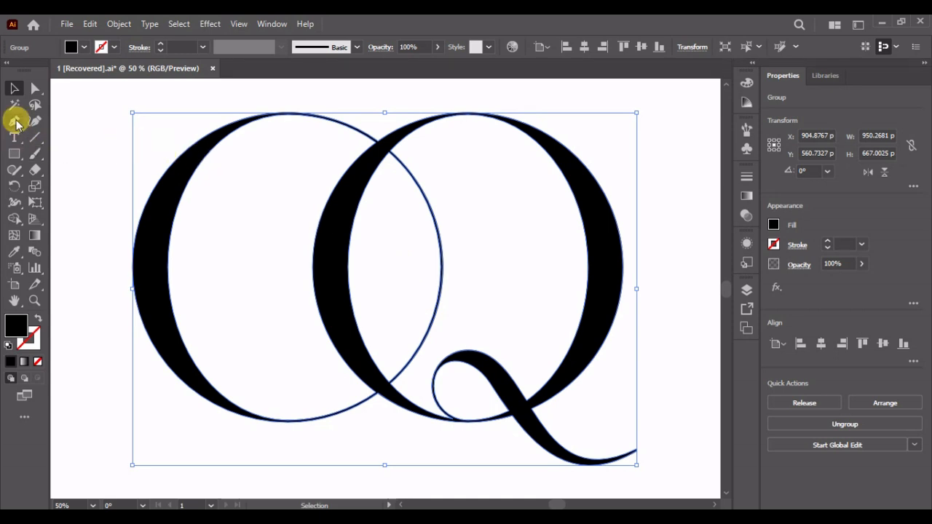
left_click(73, 119)
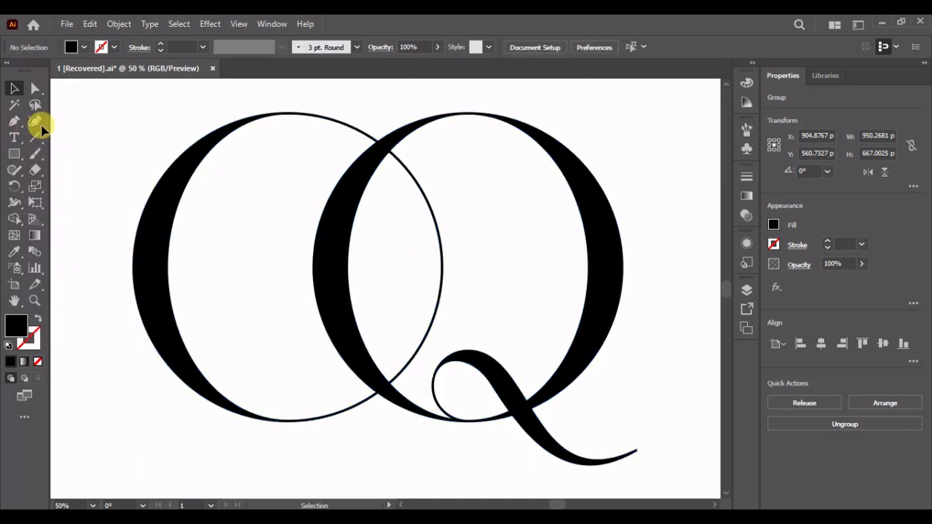
left_click(15, 121)
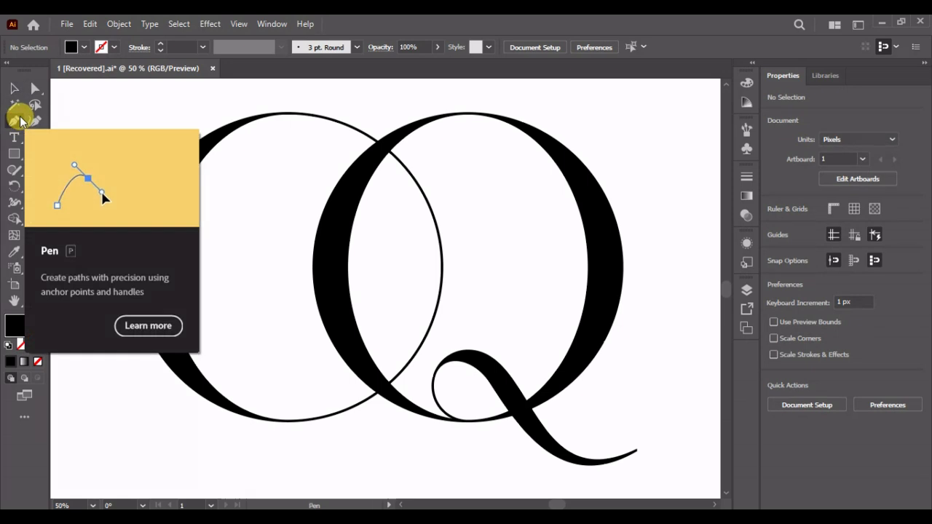
left_click(351, 125)
left_click(415, 176)
left_click_drag(415, 177, 329, 98)
left_click(362, 115)
left_click(351, 125)
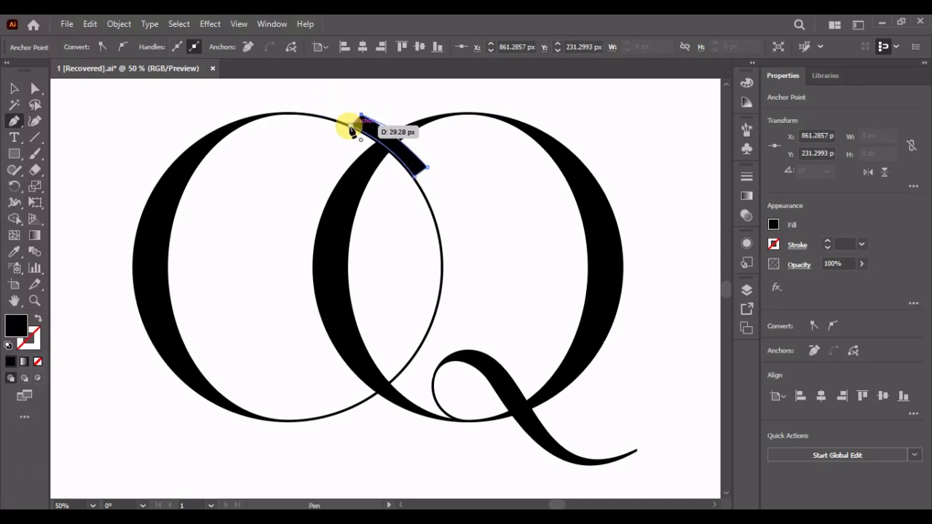
Draw a second closed curved strip along the O's thin edge, across its lower crossing with the Q
left_click(412, 360)
left_click_drag(344, 408, 425, 309)
left_click(343, 408)
left_click(399, 348)
left_click(413, 357)
Fill the lens-shaped overlap between the O and Q with black using Shape Builder
key("v")
key("ctrl+a")
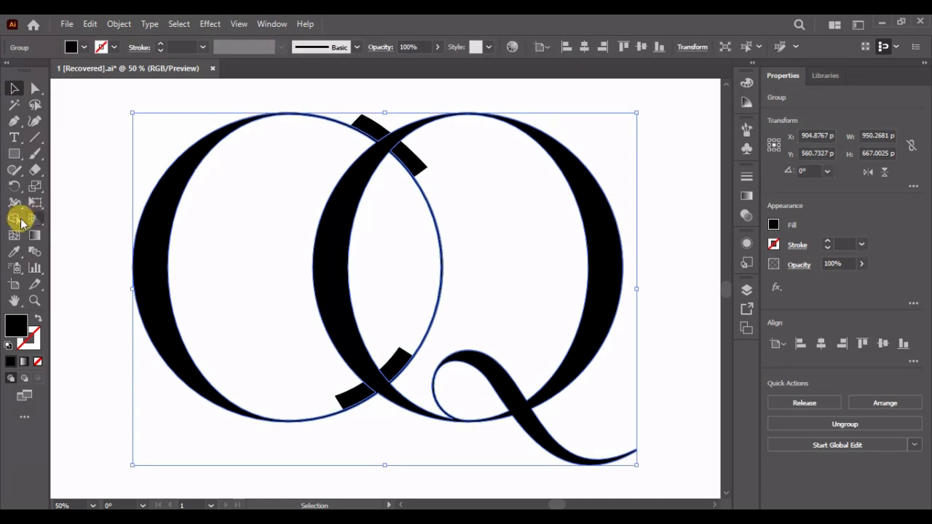
left_click(13, 218)
left_click(386, 240)
left_click(14, 88)
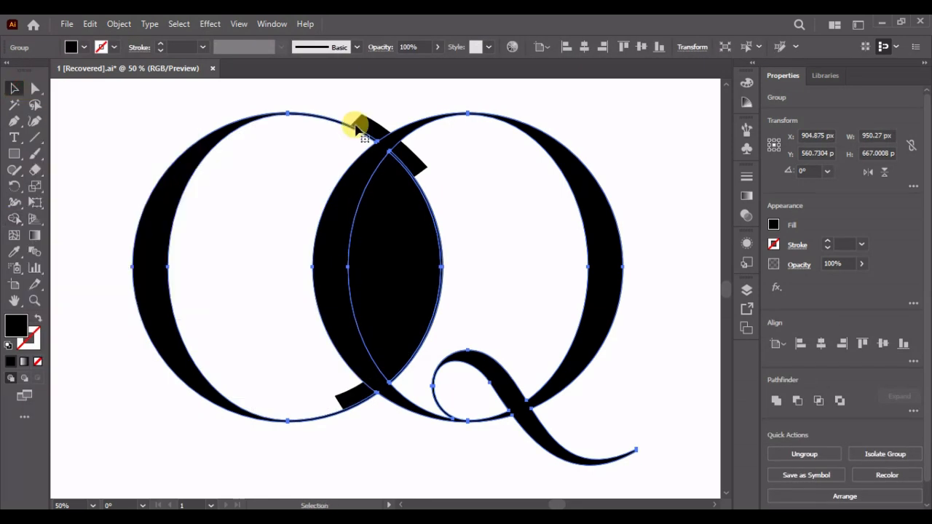
Cut gaps in the Q at both crossings by removing the strip regions with Shape Builder, and delete the leftover strip piece
left_click(302, 100)
left_click_drag(302, 100, 365, 129)
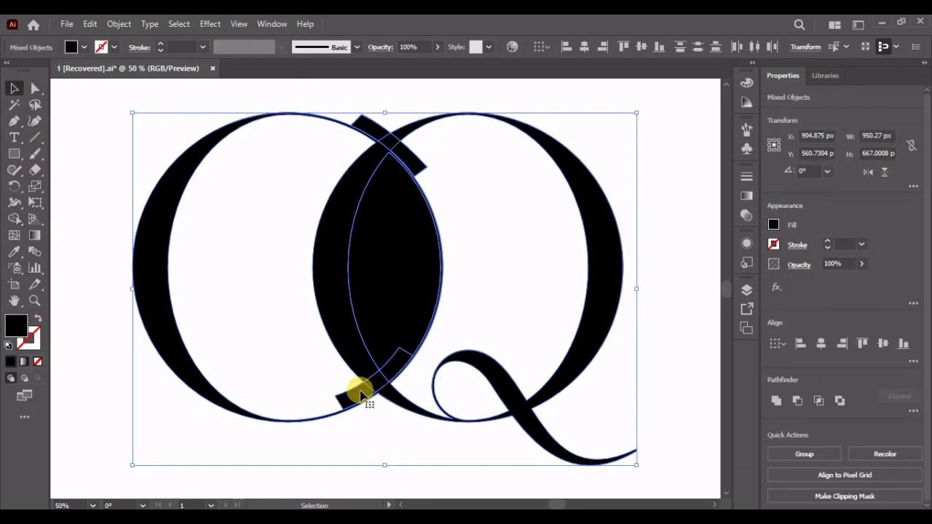
left_click(14, 219)
left_click(359, 393, "alt")
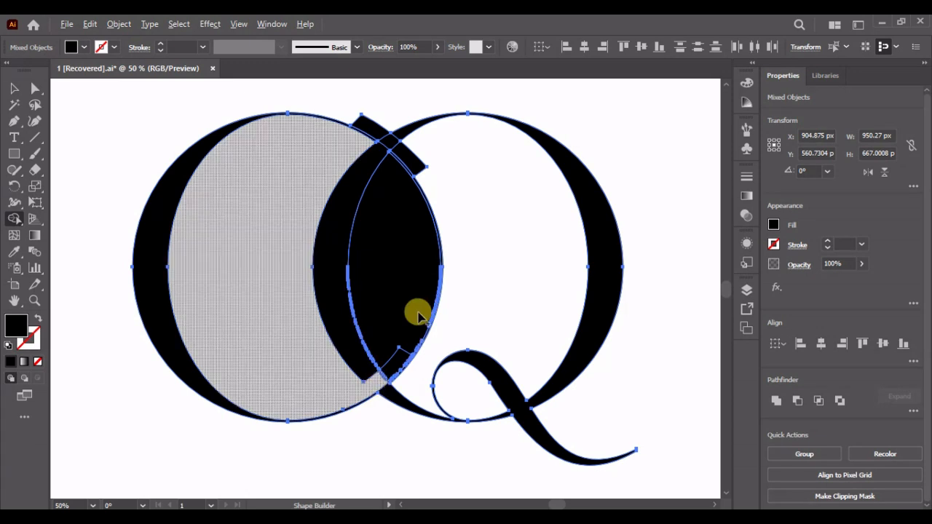
left_click(402, 156, "alt")
left_click(13, 88)
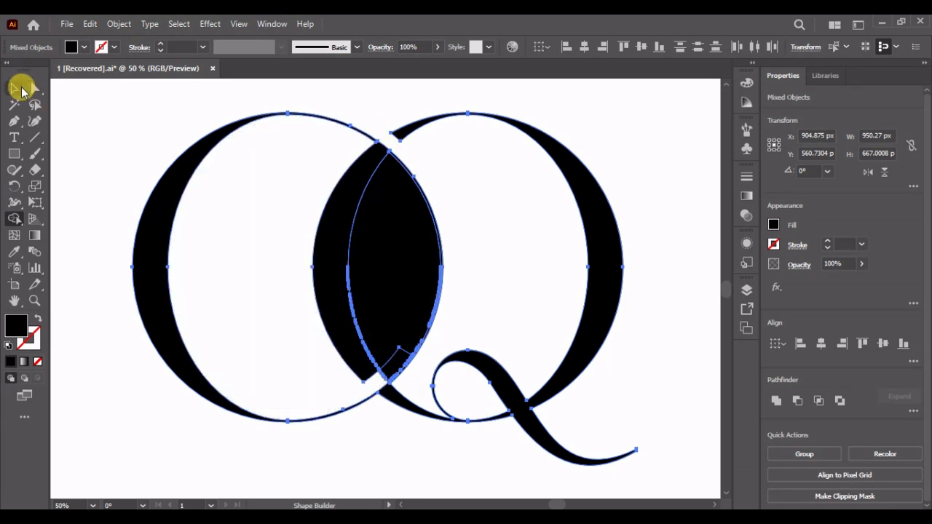
left_click(658, 225)
left_click(398, 364)
key("Delete")
Ungroup the letter artwork to separate the lens shape from the O and Q
left_click(372, 235)
scroll(384, 236, "right", 1)
scroll(384, 236, "left", 1)
right_click(384, 234)
left_click(422, 387)
left_click(400, 475)
Offset the lens path by -12 px with Miter joins and a miter limit of 4
left_click(366, 258)
left_click(119, 24)
mouse_move(214, 358)
left_click(382, 410)
left_click(558, 396)
type("-")
key("Down")
key("Down")
key("Down")
key("Down")
key("Down")
key("Down")
key("Down")
key("Down")
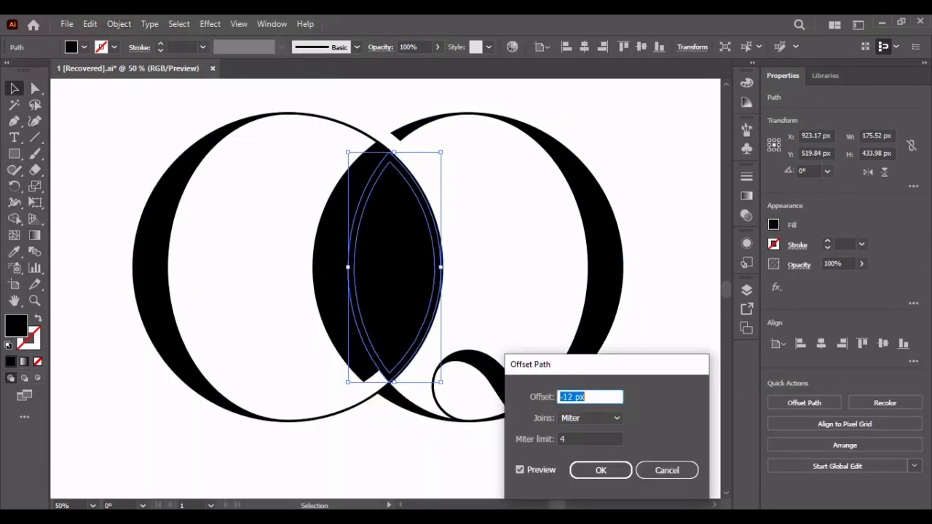
left_click(591, 471)
Delete the original outer lens, keeping the smaller offset shape inside the overlap
left_click(386, 449)
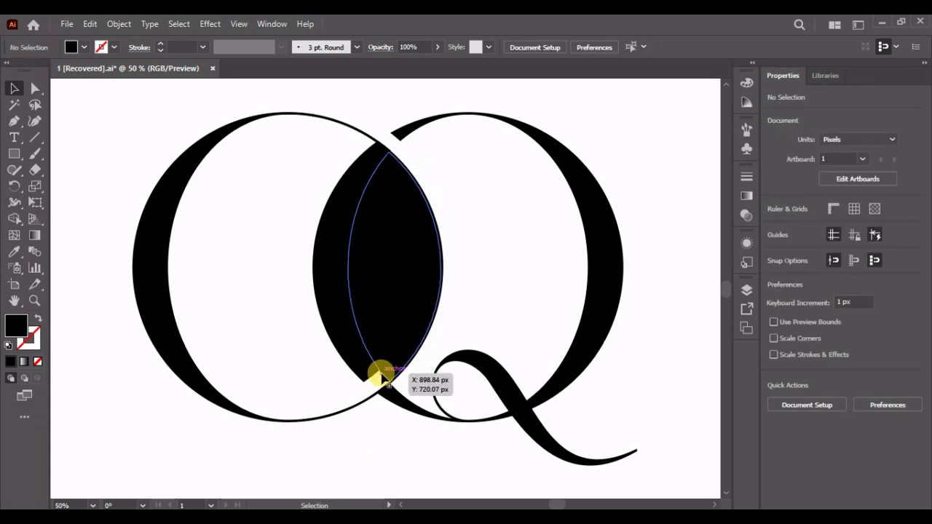
left_click(382, 375)
key("Delete")
left_click(530, 295)
key("ctrl+0")
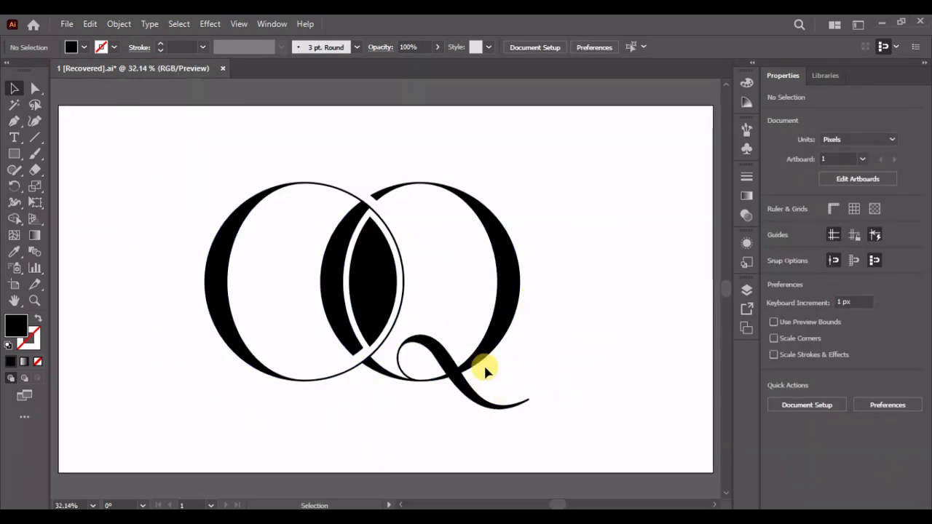
Draw a narrow, curved, tapering sliver with the Pen tool from the leaf shape's centre down to its lower tip
left_click(14, 121)
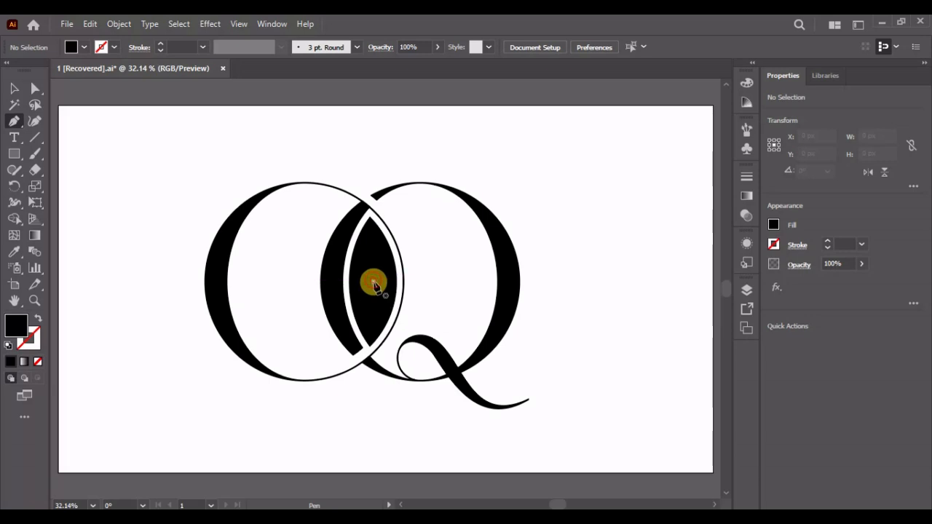
left_click_drag(372, 281, 364, 348)
key("ctrl+plus")
key("ctrl+plus")
key("ctrl+plus")
left_click_drag(370, 422, 385, 404)
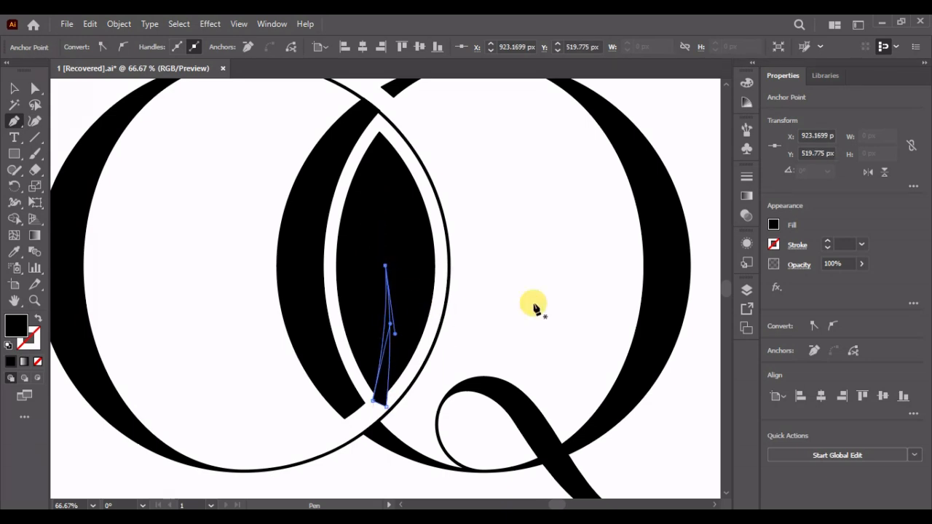
Subtract the tapering sliver from the leaf shape with Minus Front to form a leaf vein
key("v")
left_click(430, 303, "shift")
left_click(563, 316)
left_click(386, 367)
left_click(420, 309, "shift")
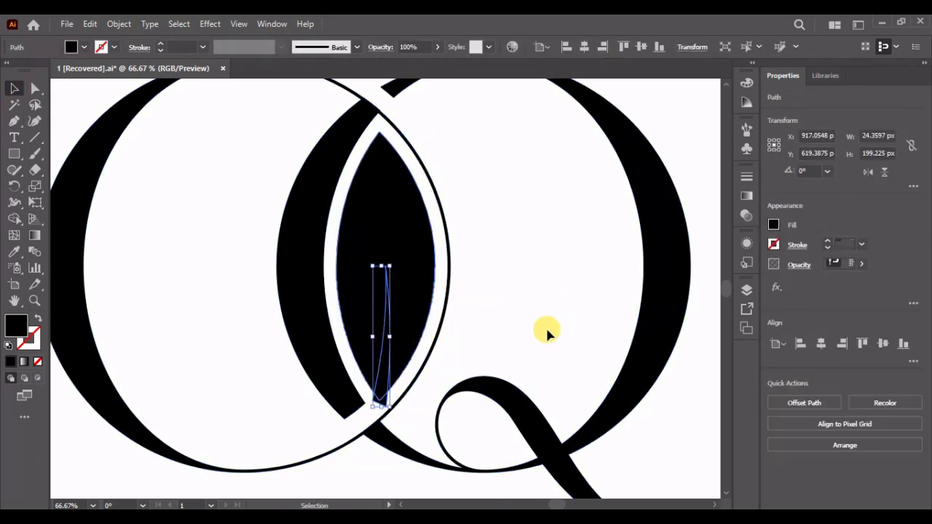
left_click(799, 401)
left_click(602, 321)
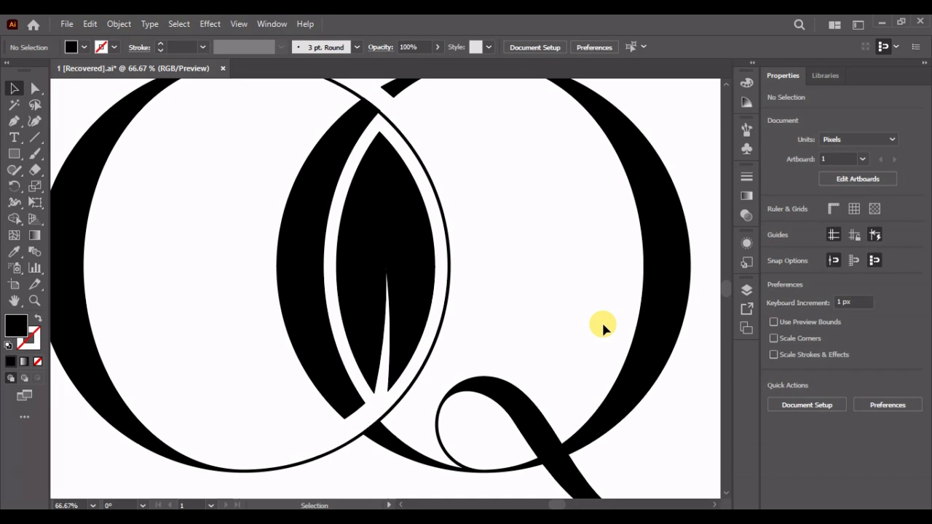
Draw a closed curved strip along the inner lower edge of the Q's bowl, covering the end of the tail's loop
left_click(725, 495)
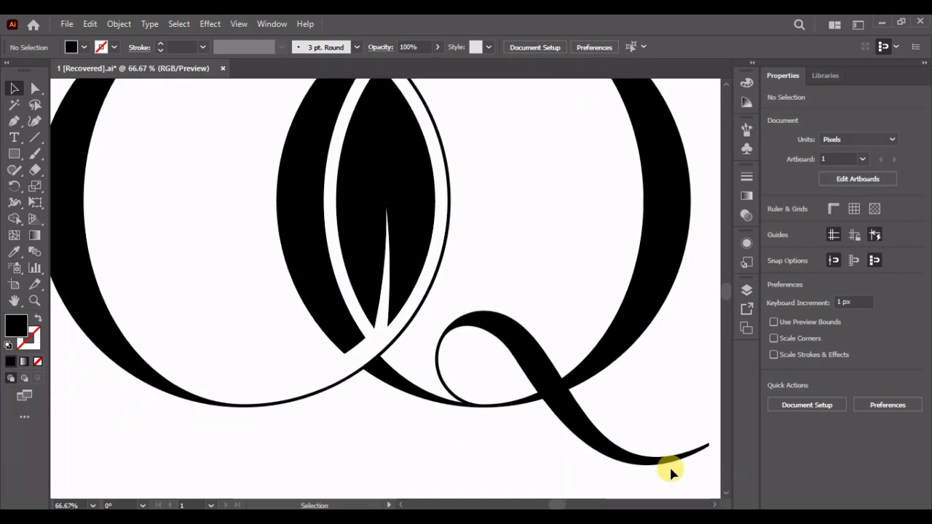
left_click(14, 121)
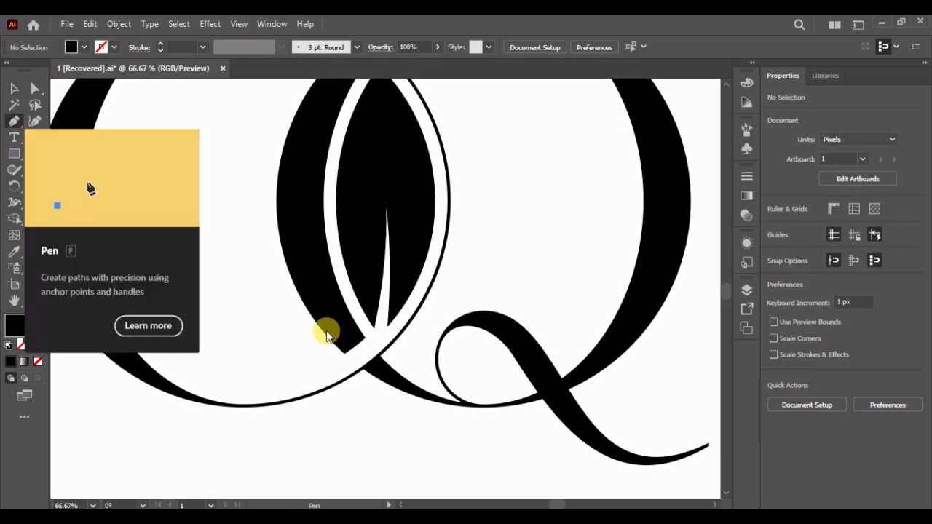
left_click(426, 392)
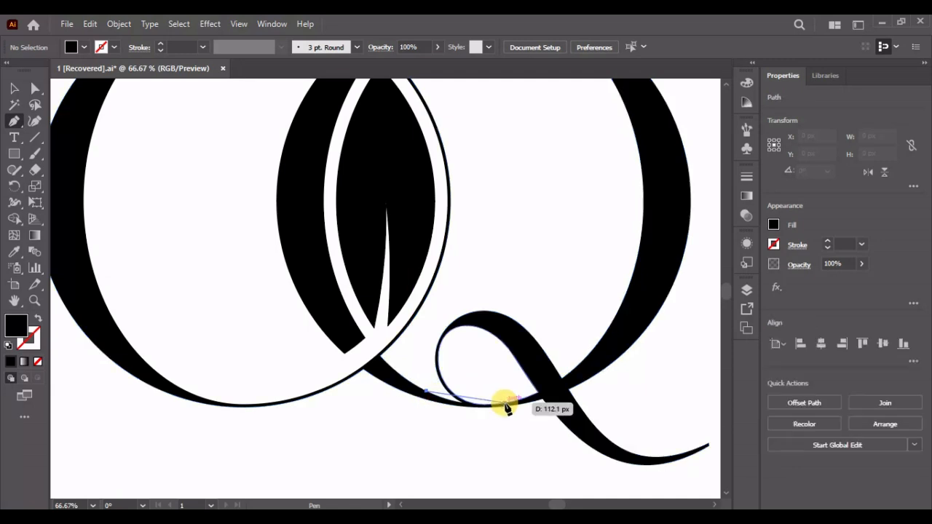
mouse_move(506, 402)
left_mouse_down()
mouse_move(545, 397)
mouse_move(537, 394)
left_mouse_up()
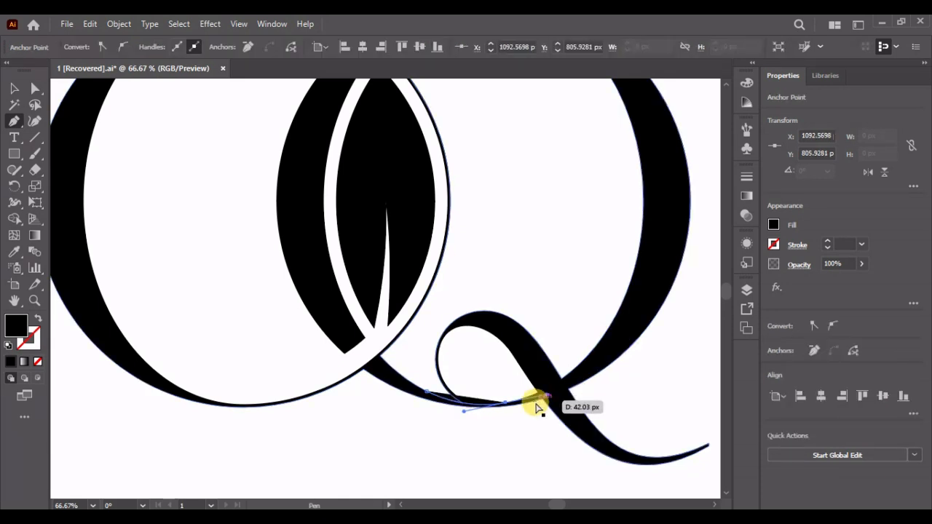
left_click(505, 403)
left_click_drag(508, 405, 545, 394)
key("ctrl+z")
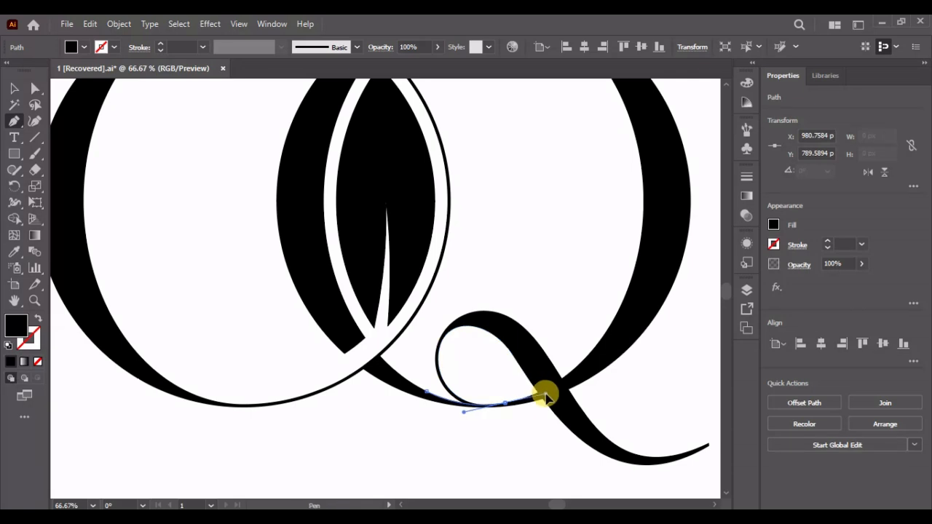
left_click(503, 402)
left_click_drag(507, 405, 430, 393)
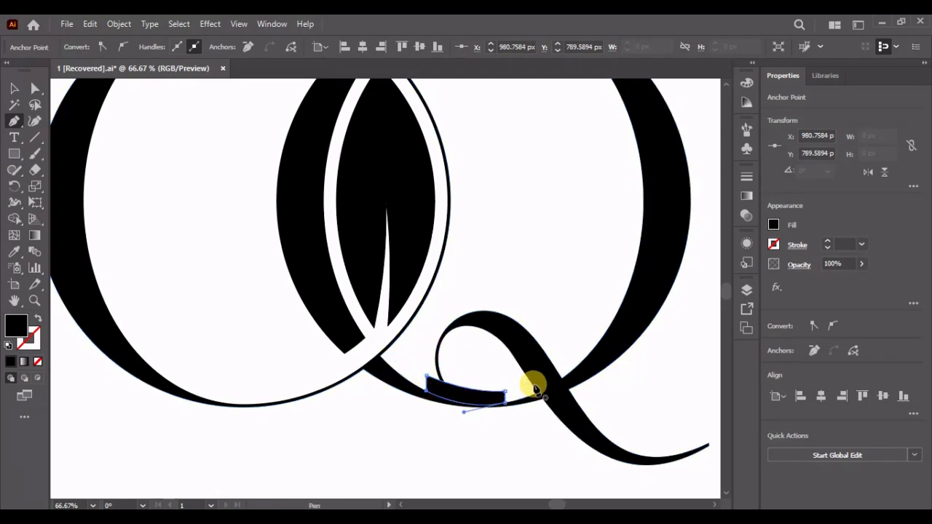
Draw a closed strip along the tail's lower-left edge where it crosses the bowl, and a short path along the opposite edge
left_click_drag(524, 375, 567, 427)
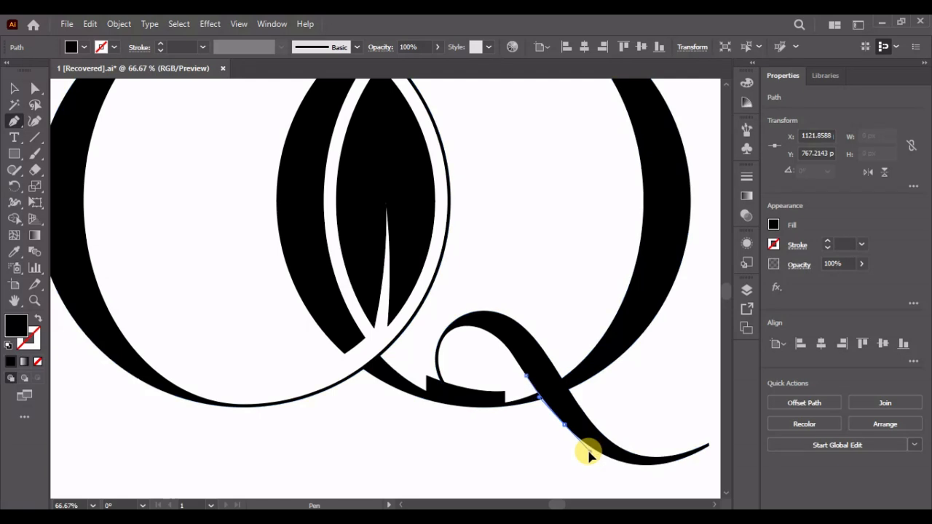
left_click_drag(589, 452, 511, 380)
left_click(564, 425)
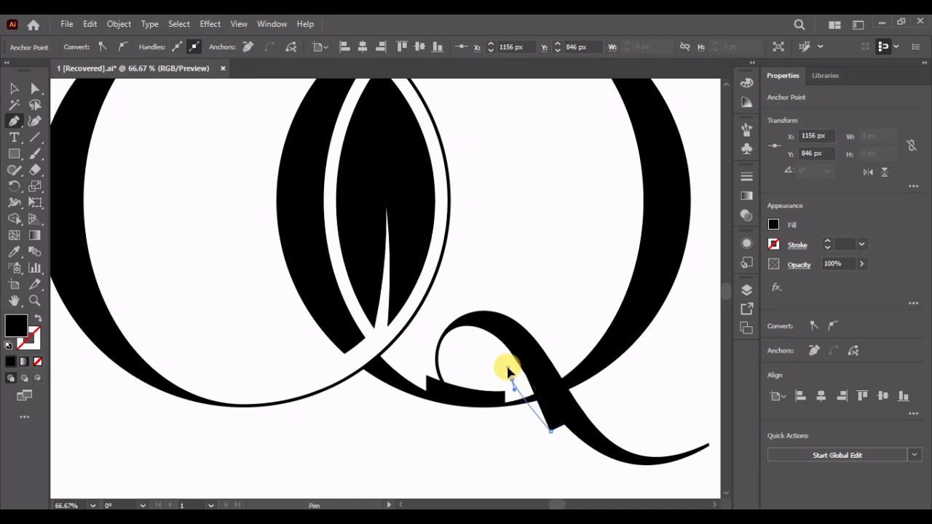
left_click_drag(494, 352, 528, 377)
left_click(526, 375)
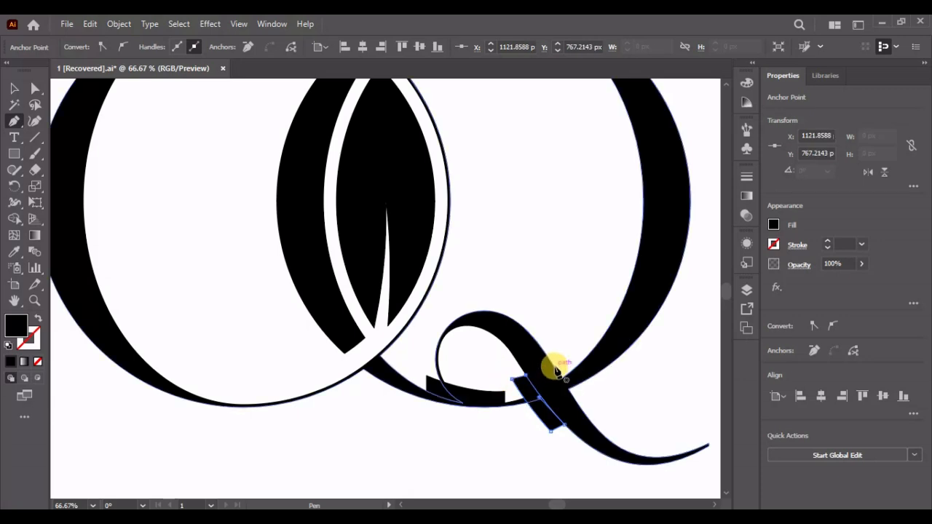
left_click_drag(553, 368, 610, 394)
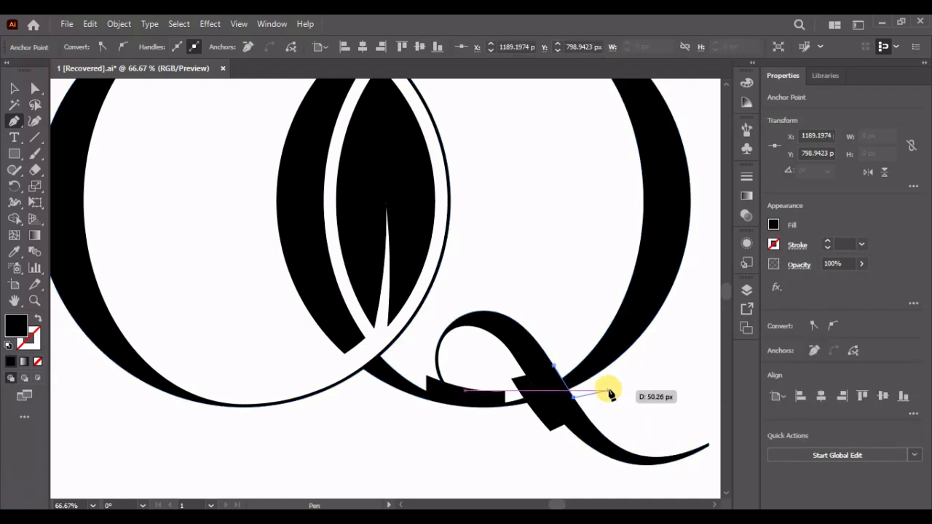
key("Escape")
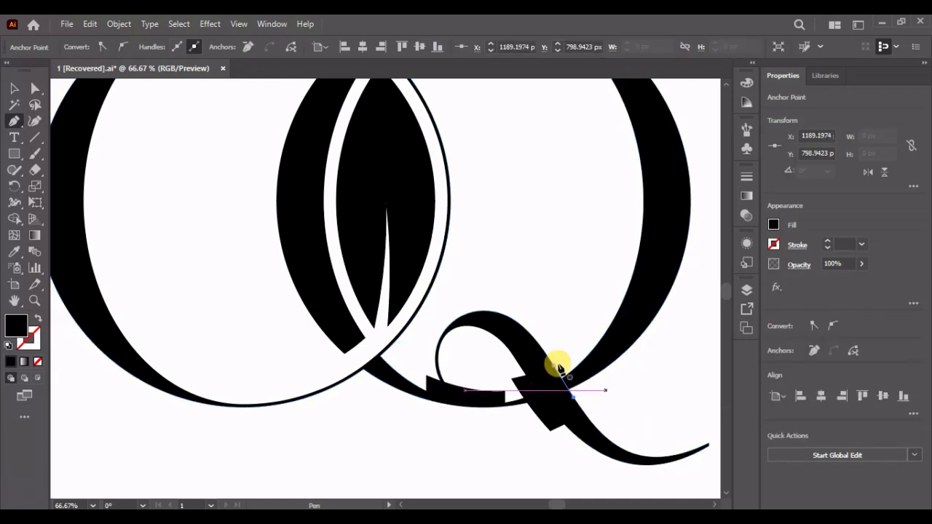
Remove the strip over the tail loop's end with Shape Builder, cutting a gap between the loop and the Q's bowl
left_click(16, 87)
left_click_drag(434, 306, 599, 416)
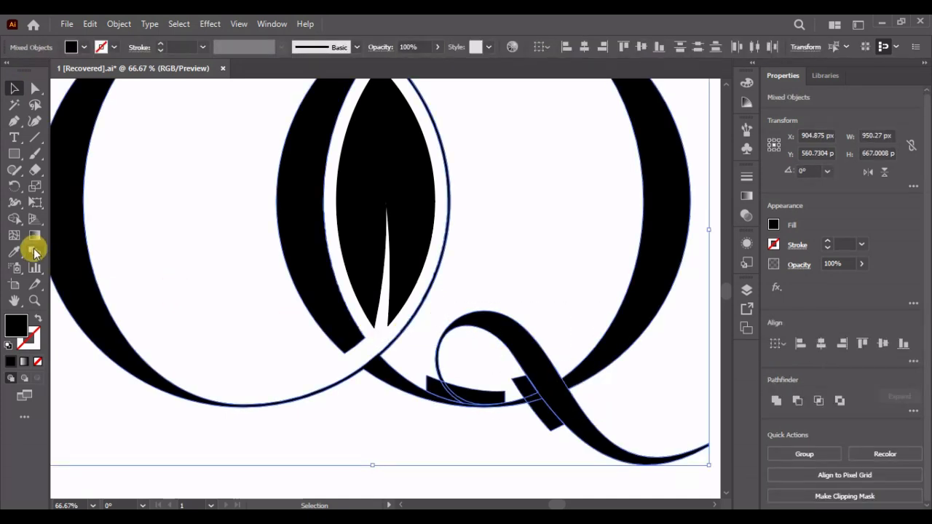
left_click(16, 218)
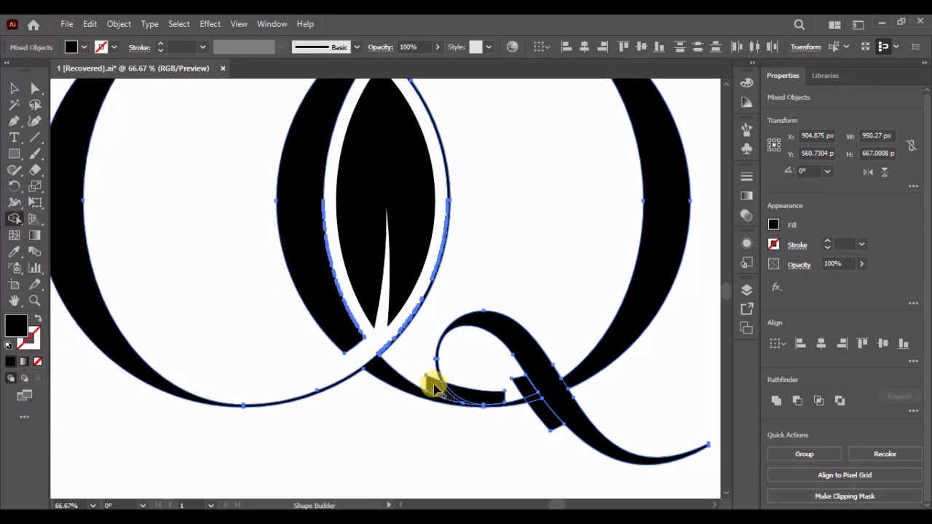
left_click_drag(435, 390, 464, 393)
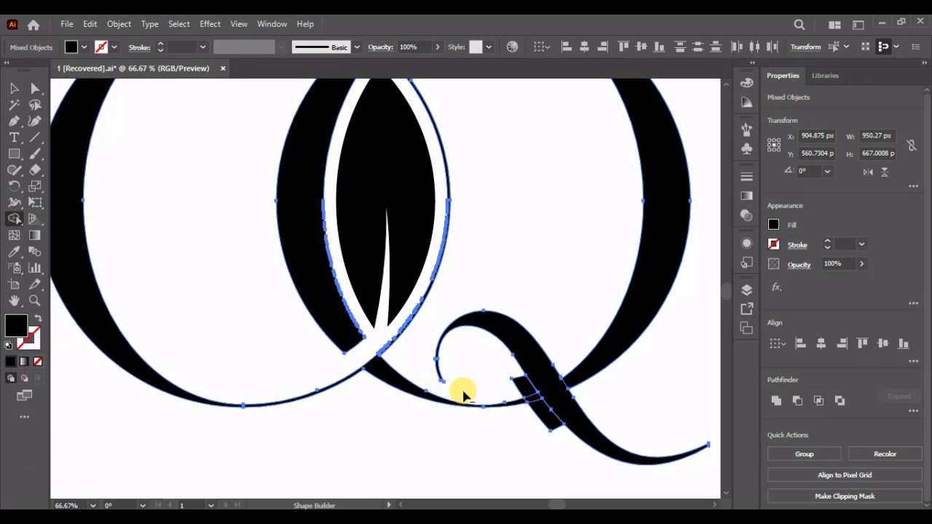
Remove the strip along the tail's lower-left edge with Shape Builder, cutting a gap between the tail and the Q's bowl
mouse_move(527, 385)
left_mouse_down()
mouse_move(546, 412)
mouse_move(587, 381)
left_mouse_up()
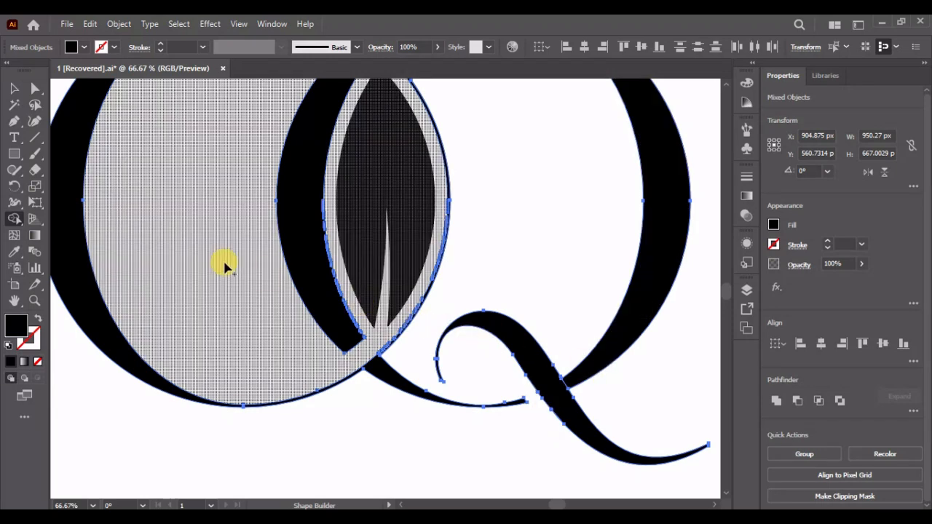
left_click(13, 88)
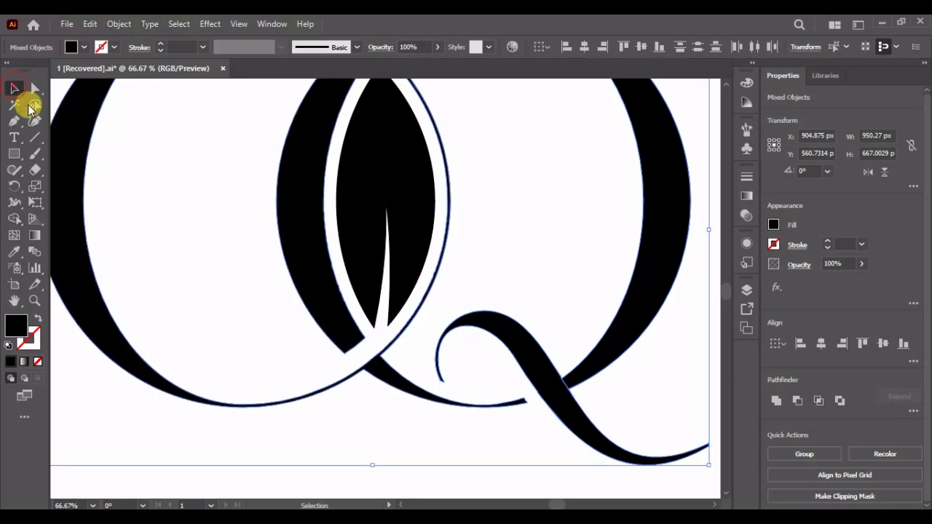
left_click(431, 437)
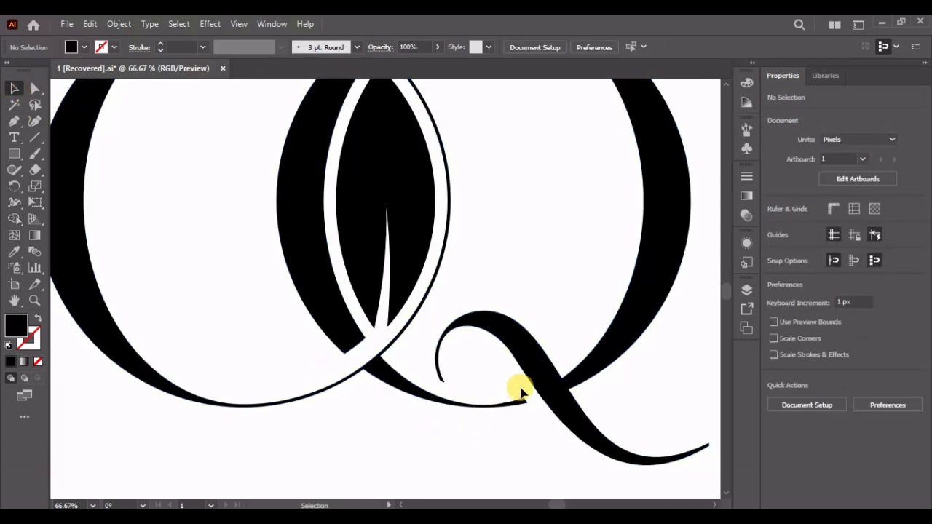
Try to move the lettermark and release its compound path to get the Q's tail as a separate object, undoing both
left_click(546, 375)
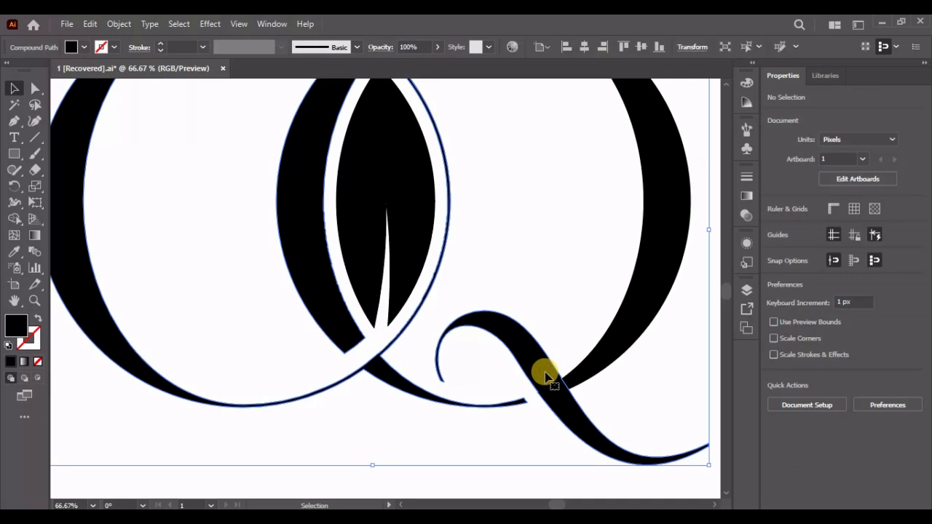
left_click_drag(538, 373, 546, 403)
key("ctrl+z")
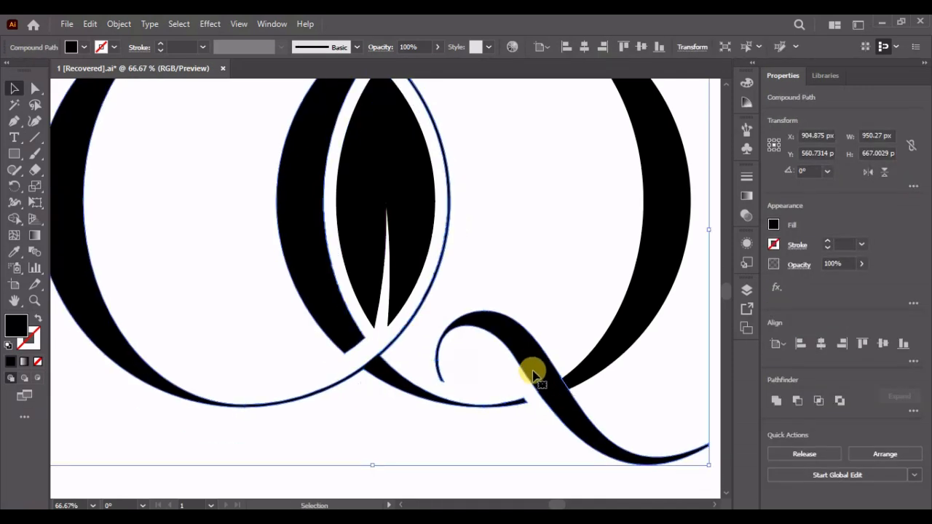
right_click(533, 375)
left_click(620, 248)
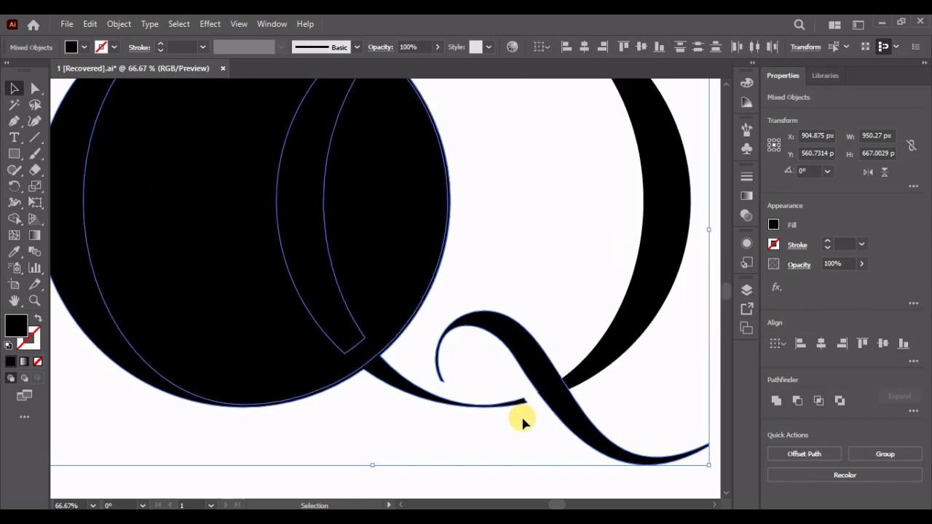
key("ctrl+z")
right_click(538, 364)
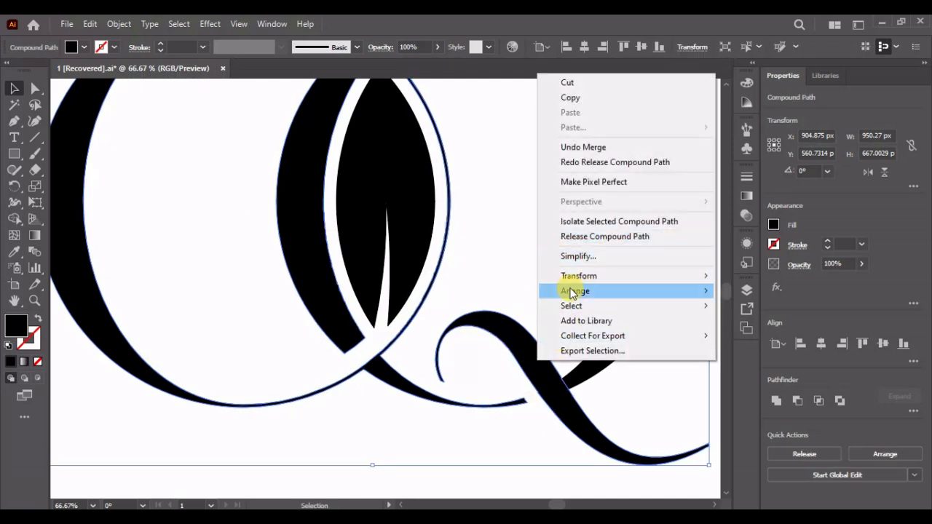
left_click(491, 426)
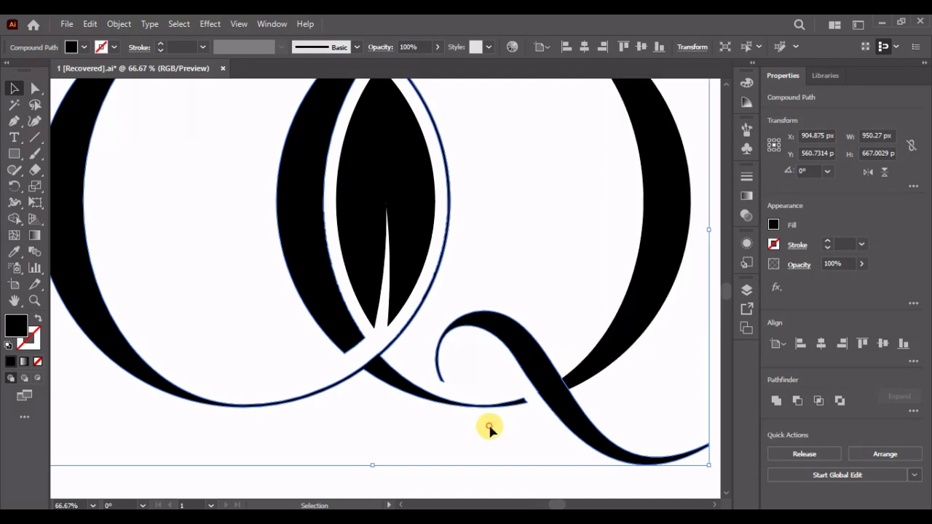
Split the Q's tail off the compound path as its own shape with Shape Builder
left_click(536, 370)
left_click(14, 217)
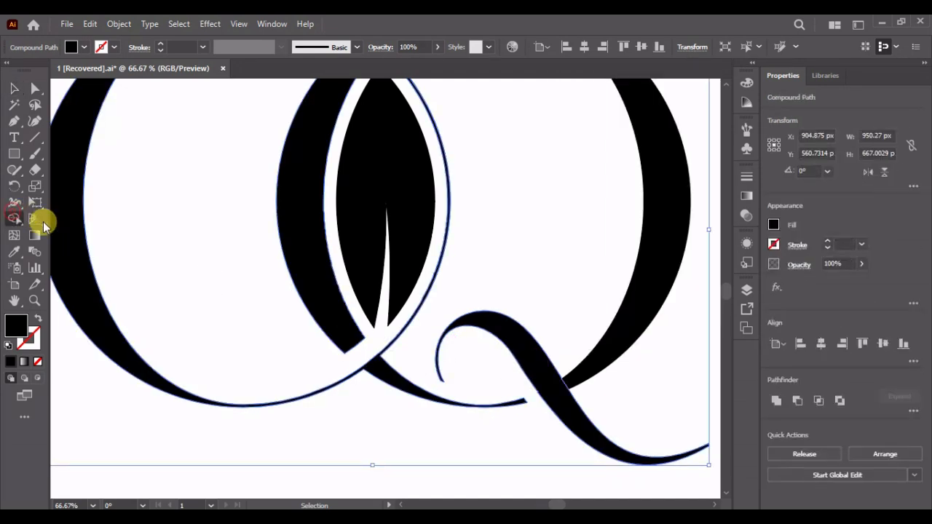
left_click(536, 350)
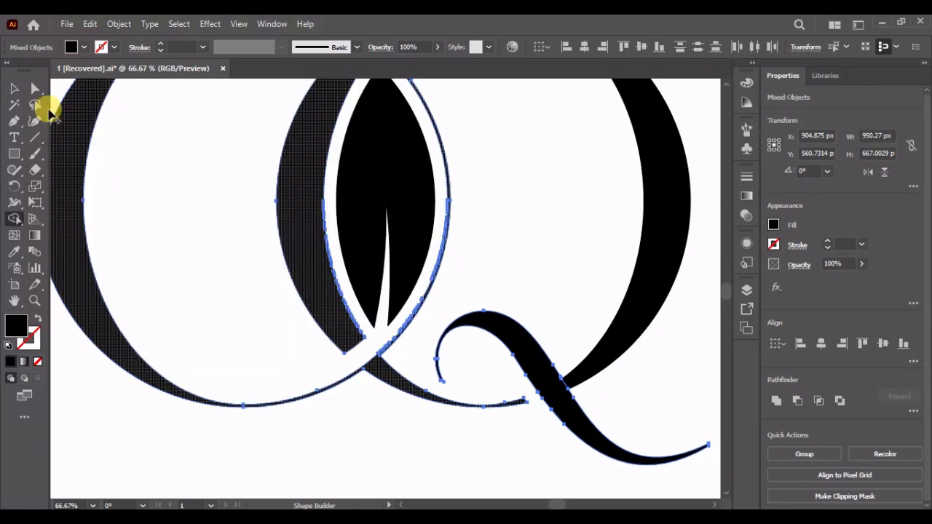
left_click(16, 90)
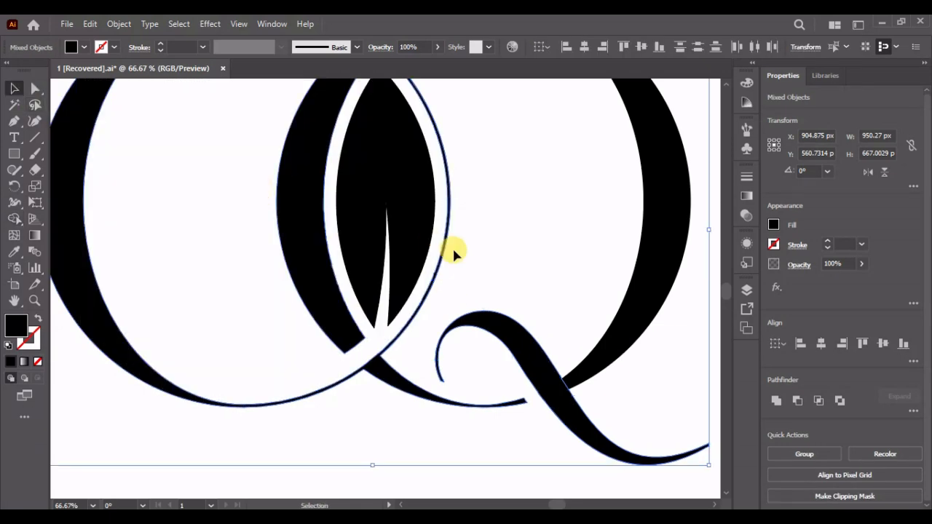
left_click(549, 276)
Delete an anchor point at the end of the tail's loop so it tapers to a point
left_click(512, 337)
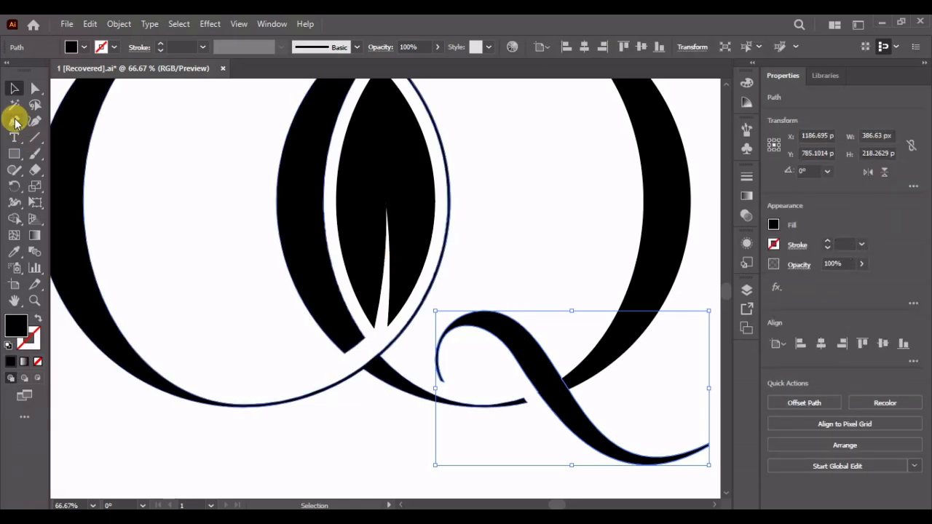
left_click(14, 121)
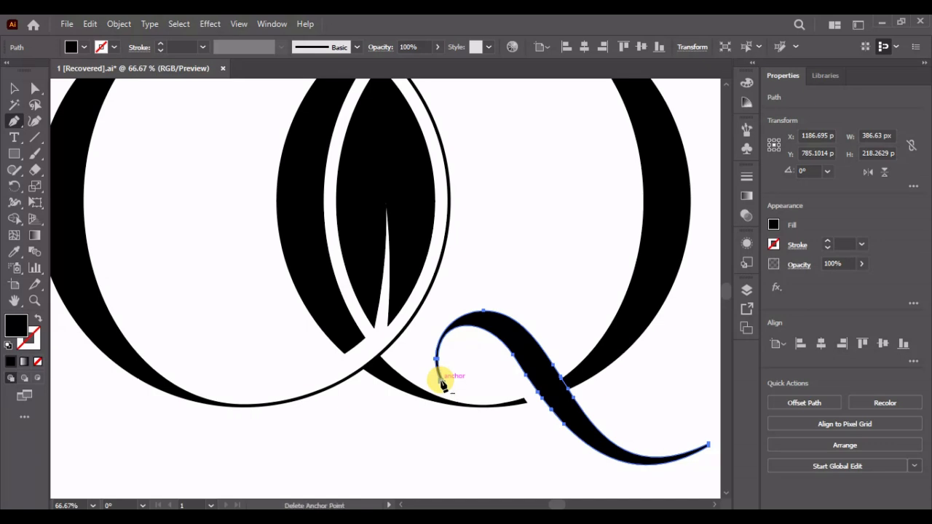
left_click(442, 381)
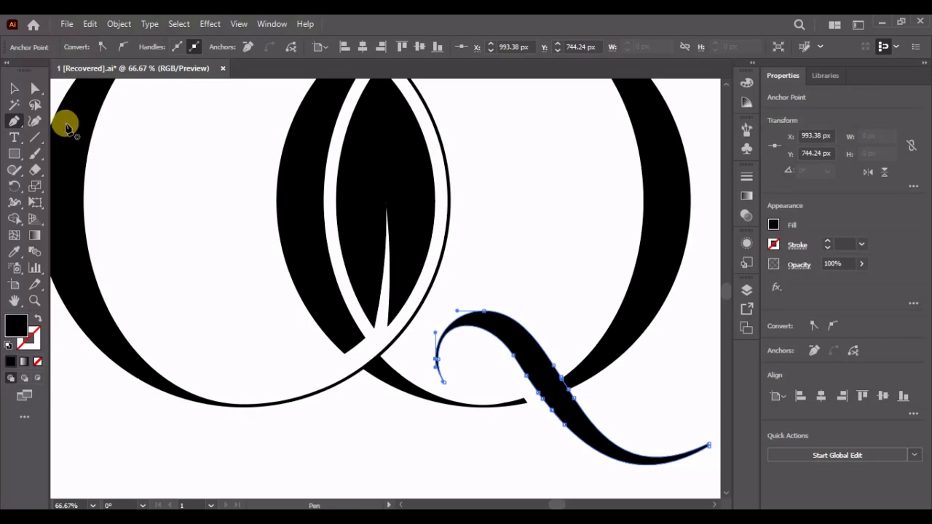
left_click(13, 88)
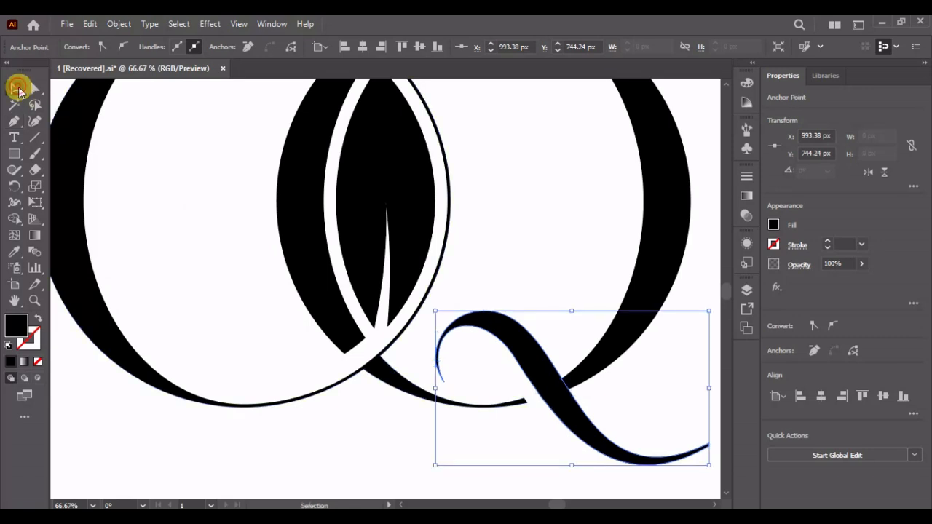
left_click(503, 271)
Lengthen the curve handle on the outer edge of the tail's loop to smooth its tapering tip
left_click(513, 326)
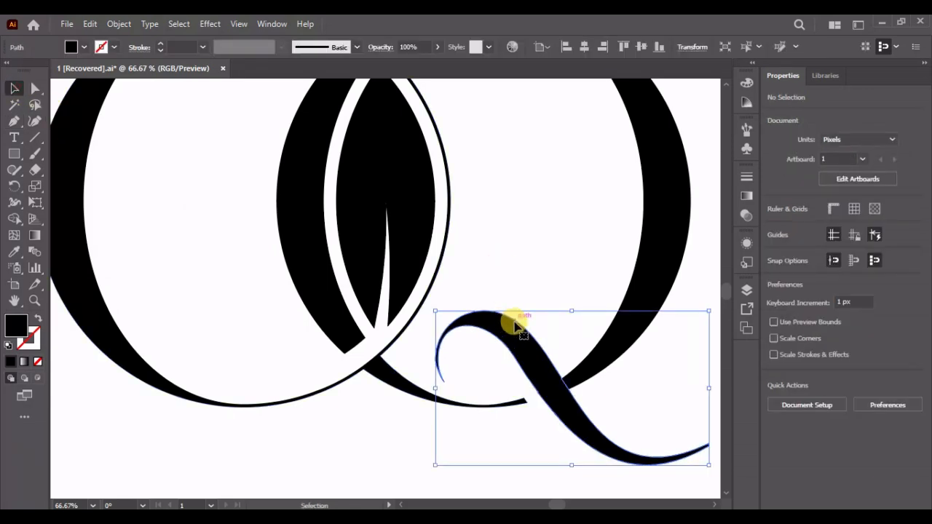
key("ctrl+equal")
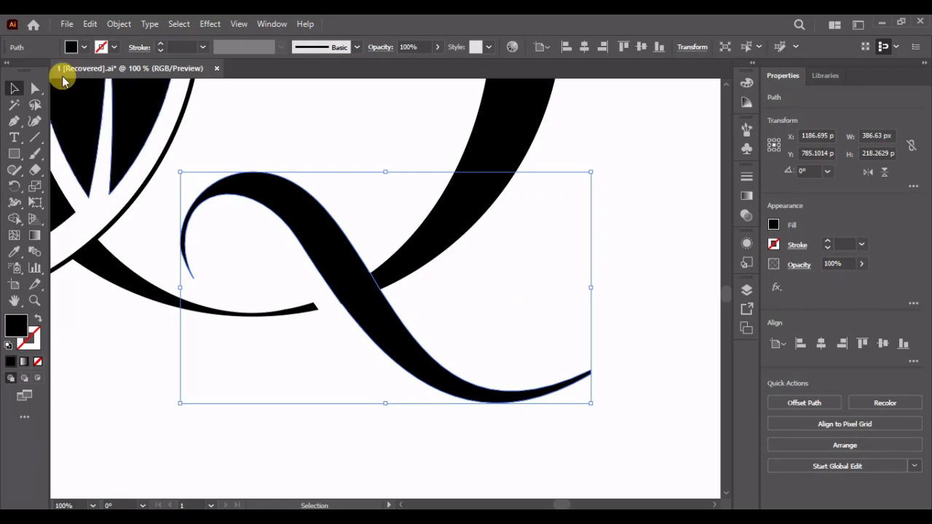
left_click(35, 89)
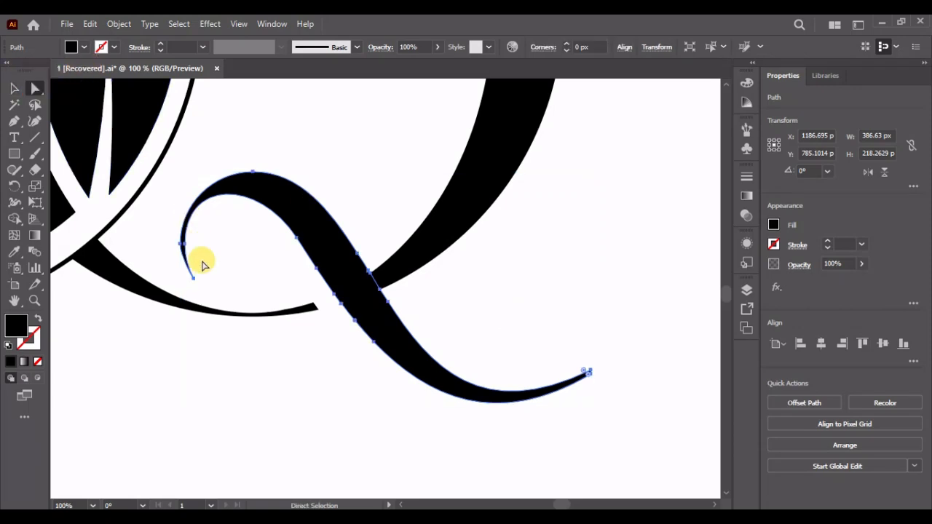
left_click(194, 280)
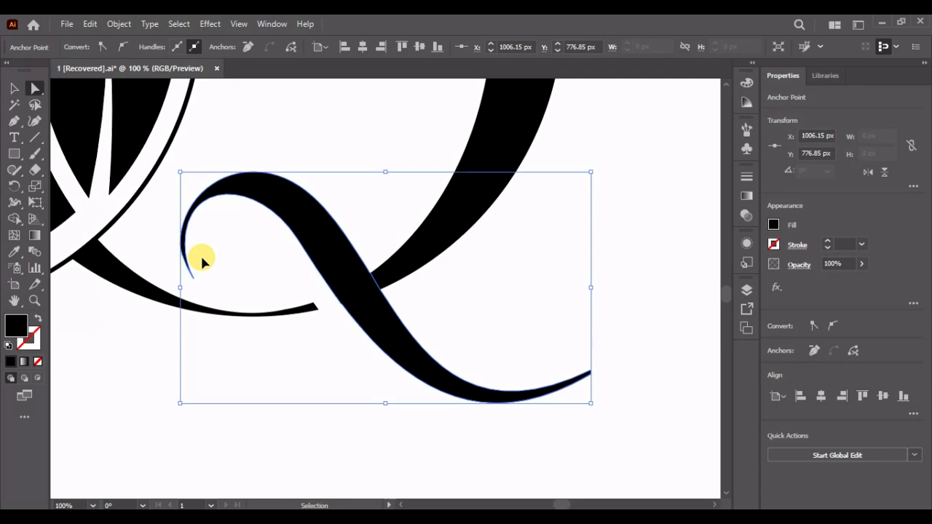
key("ctrl+plus")
key("ctrl+plus")
key("ctrl+plus")
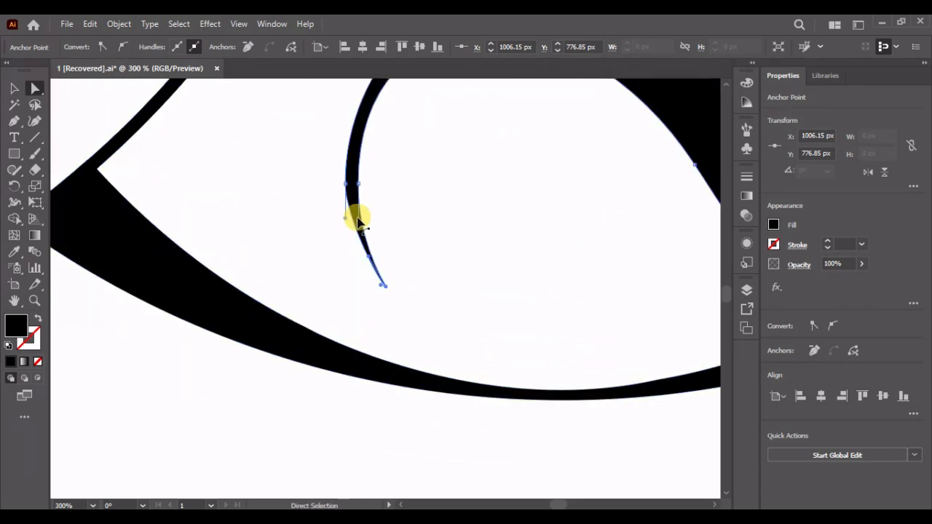
left_click_drag(345, 218, 348, 226)
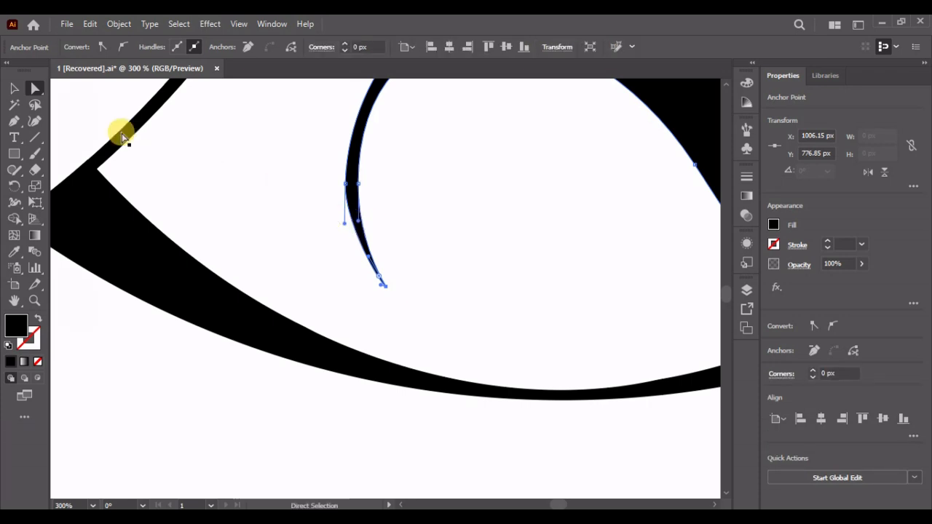
left_click(15, 89)
left_click(412, 196)
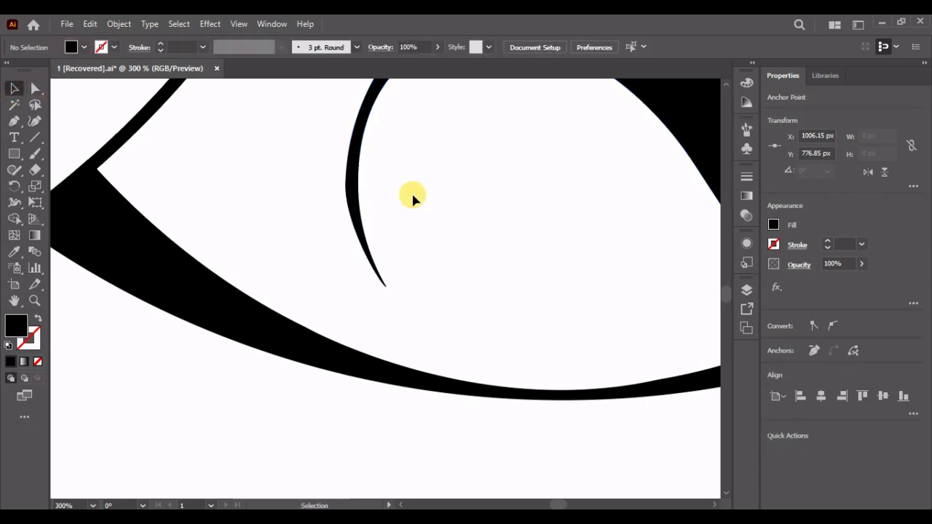
Fill the leaf with a linear gradient and set its starting color stop to the light green swatch
key("ctrl+0")
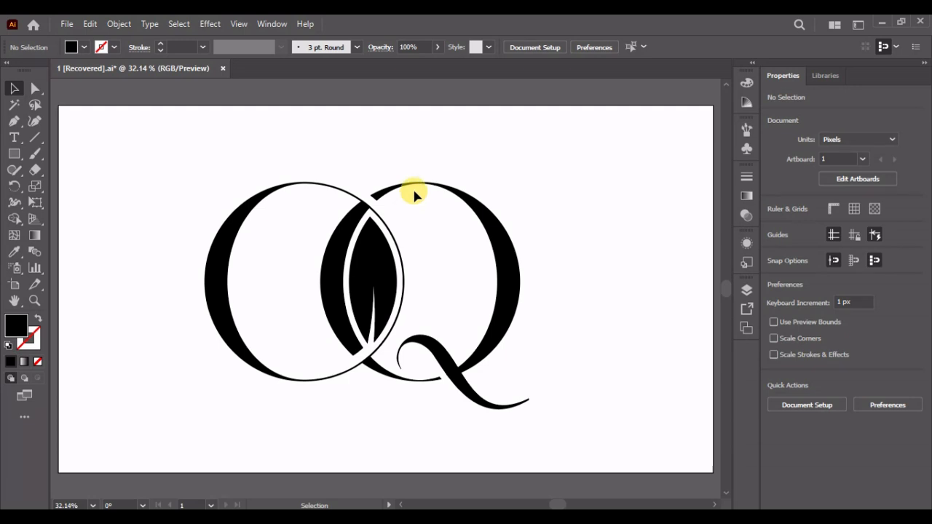
left_click(385, 270)
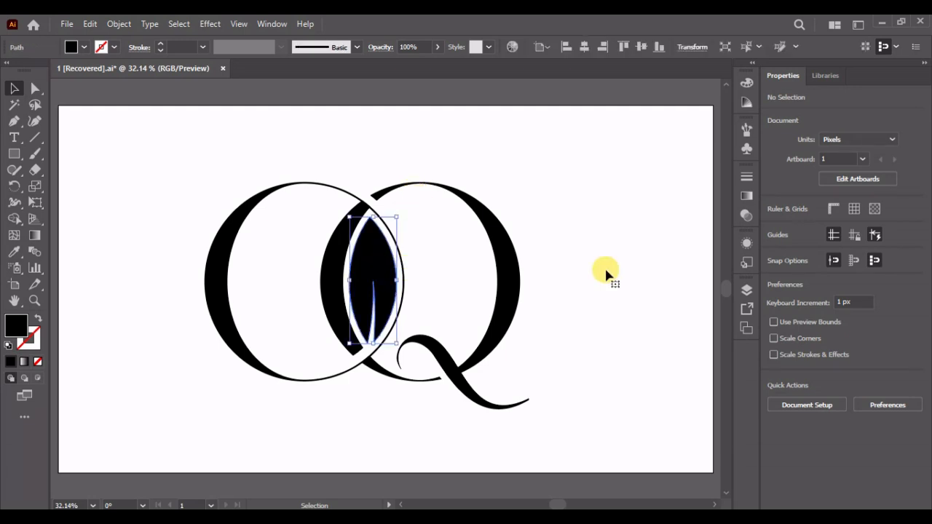
left_click(746, 196)
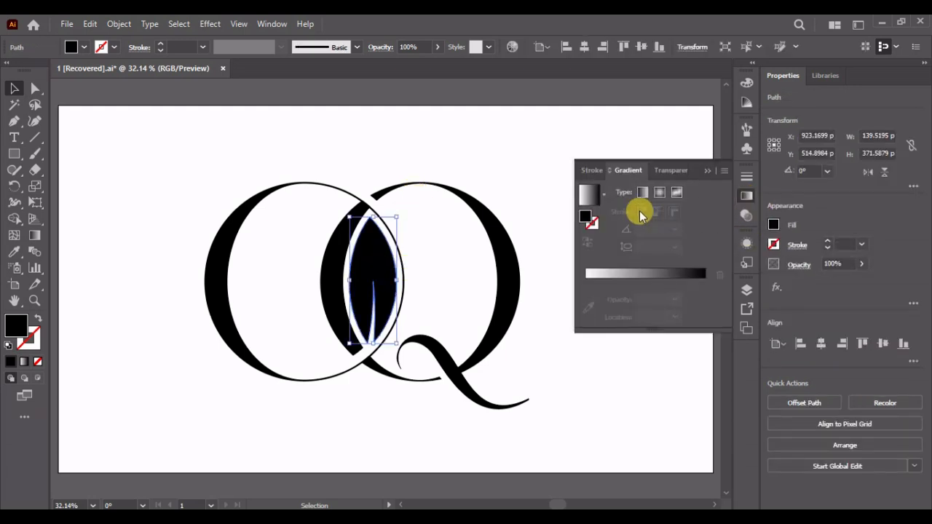
left_click(626, 281)
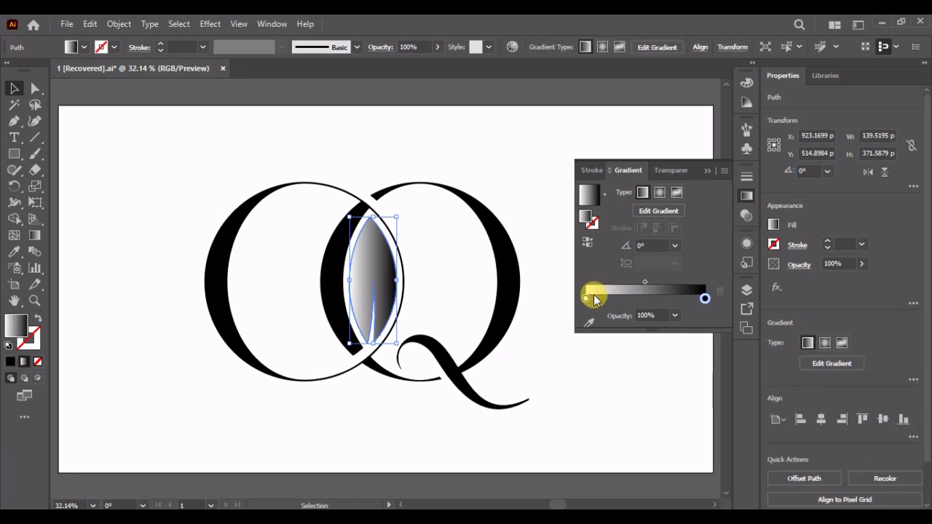
left_click(587, 299)
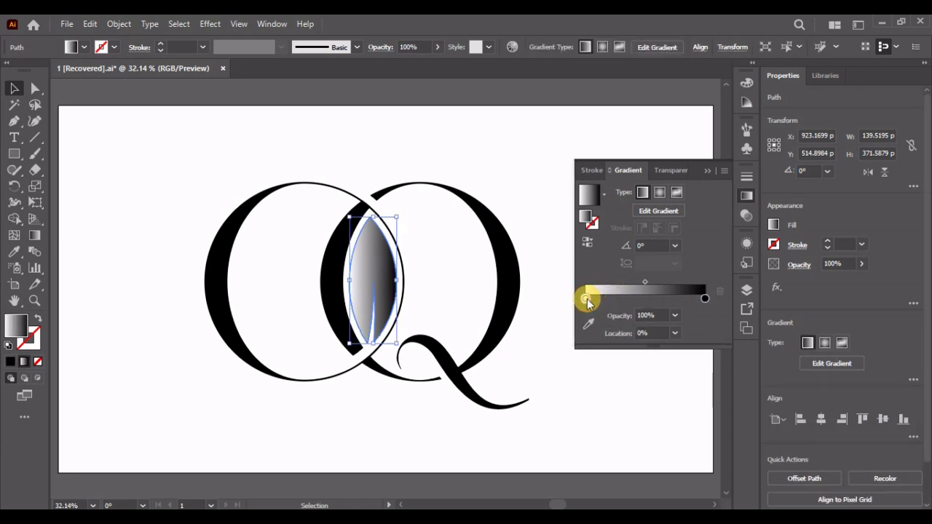
double_click(587, 299)
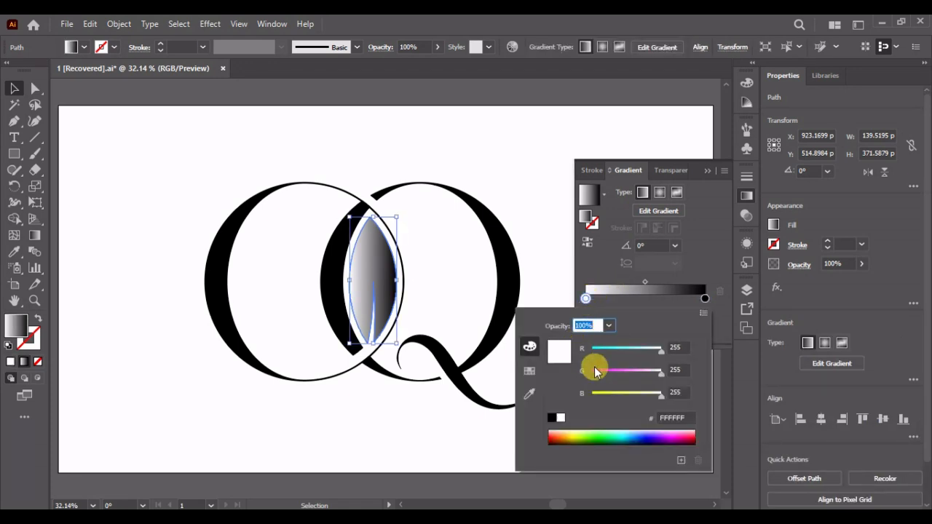
left_click(529, 372)
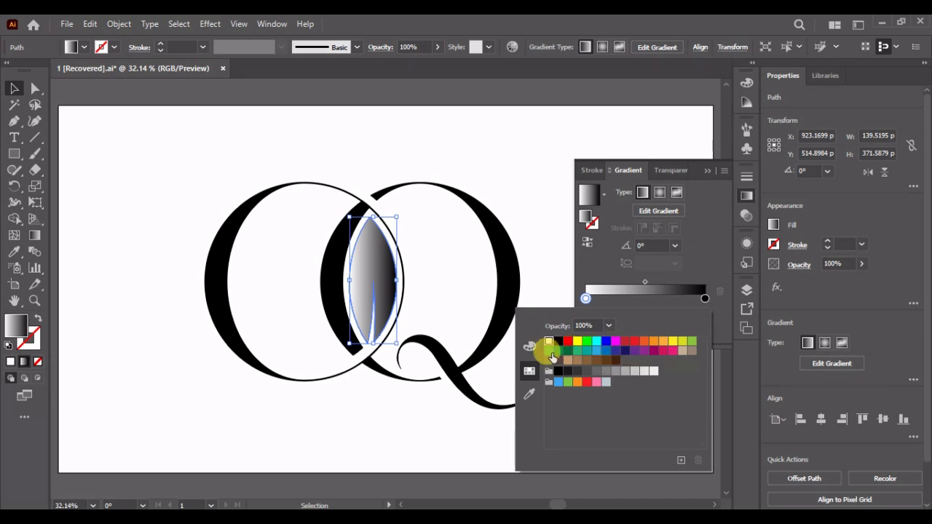
left_click(692, 342)
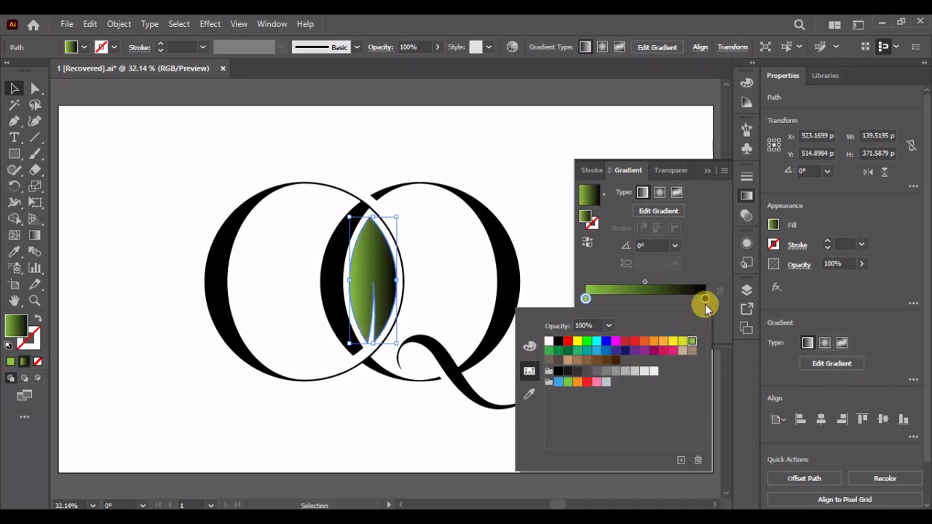
Set the ending color stop of the leaf's gradient to the dark green swatch and deselect the leaf
left_click(705, 298)
double_click(704, 298)
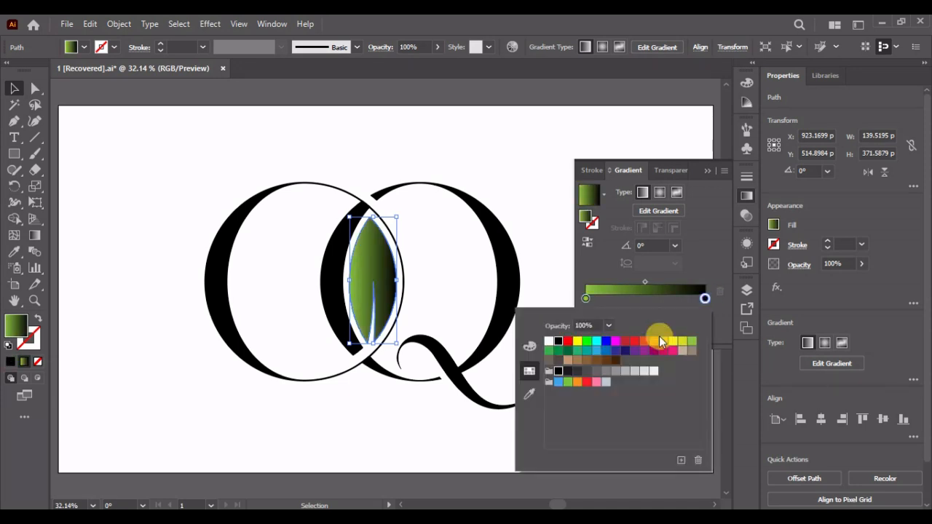
left_click(568, 350)
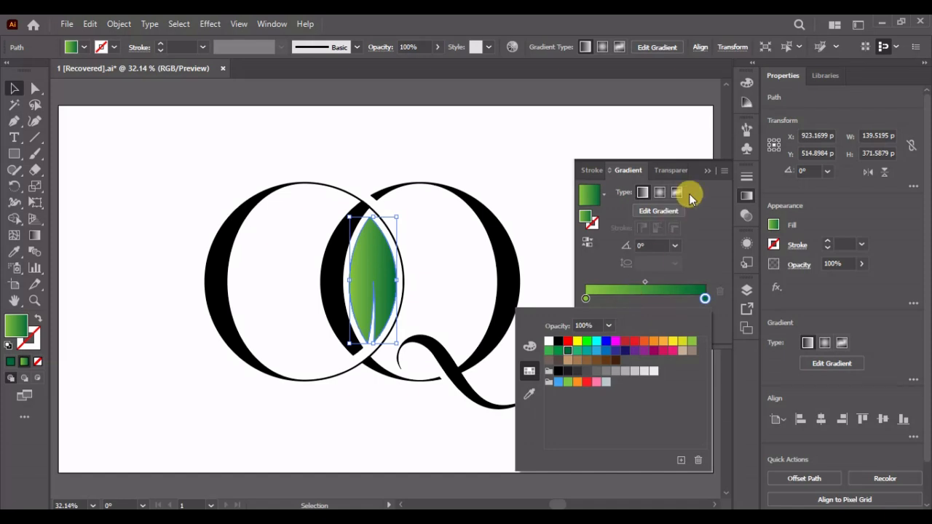
left_click(703, 169)
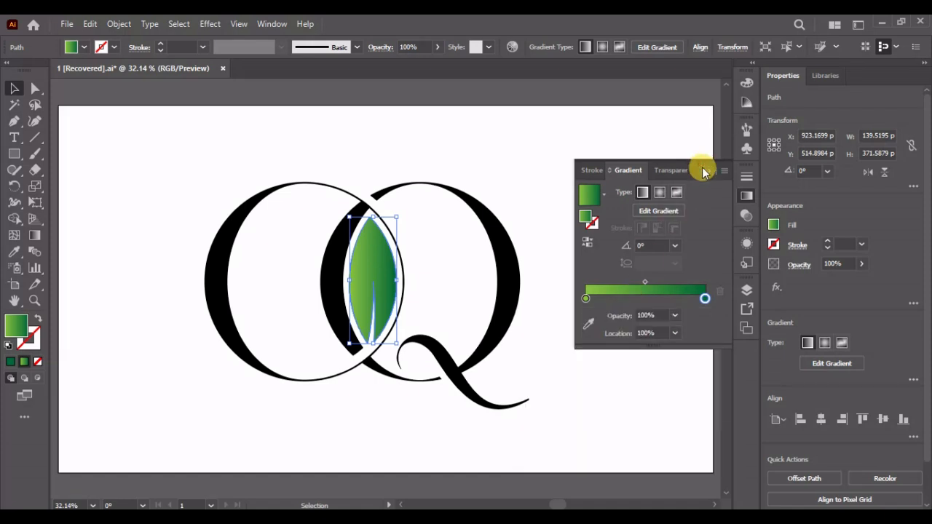
left_click(701, 167)
key("ctrl+h")
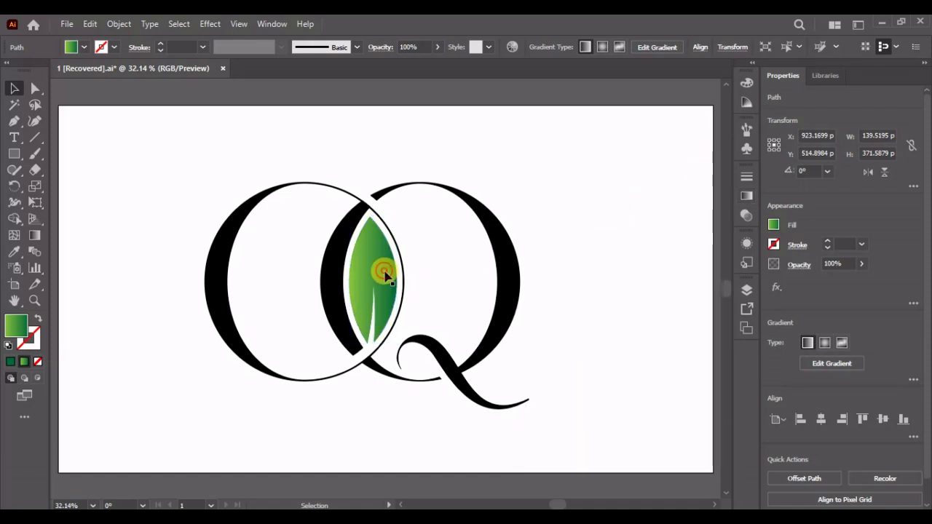
left_click(385, 271)
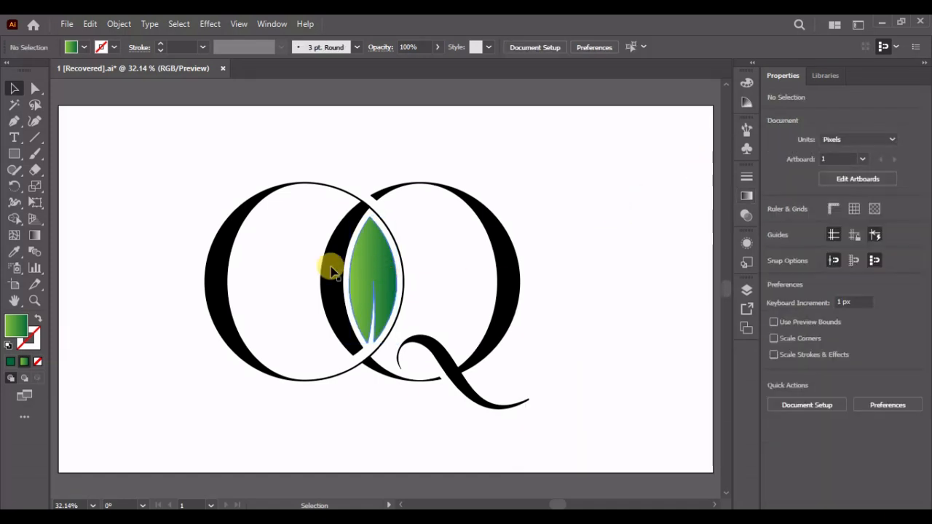
Redirect the leaf's gradient to run vertically from light green at the upper tip to dark green near the base, and deselect it
left_click(34, 237)
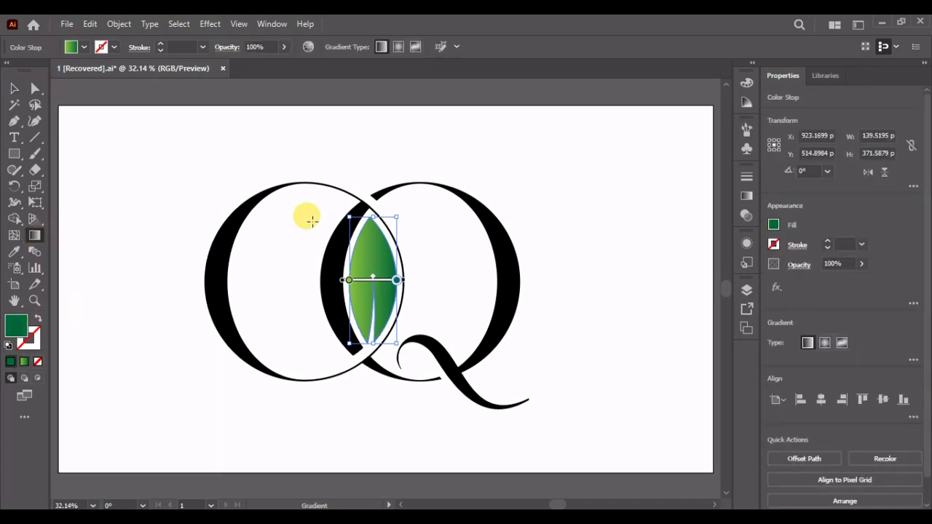
left_click_drag(369, 208, 371, 322)
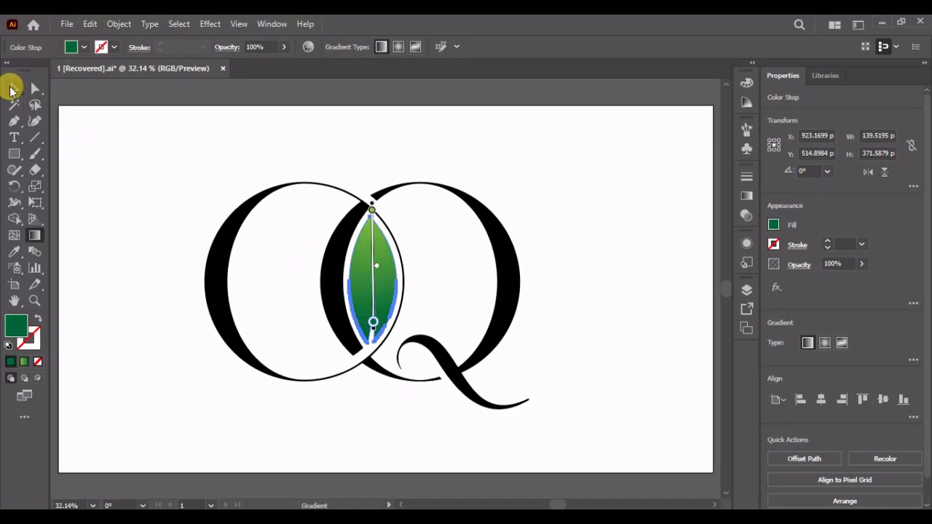
left_click(13, 89)
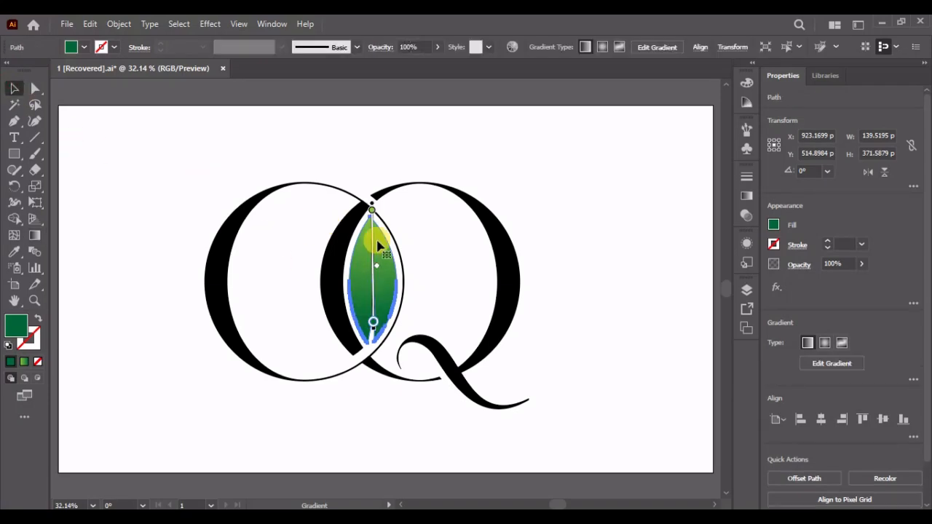
left_click(458, 285)
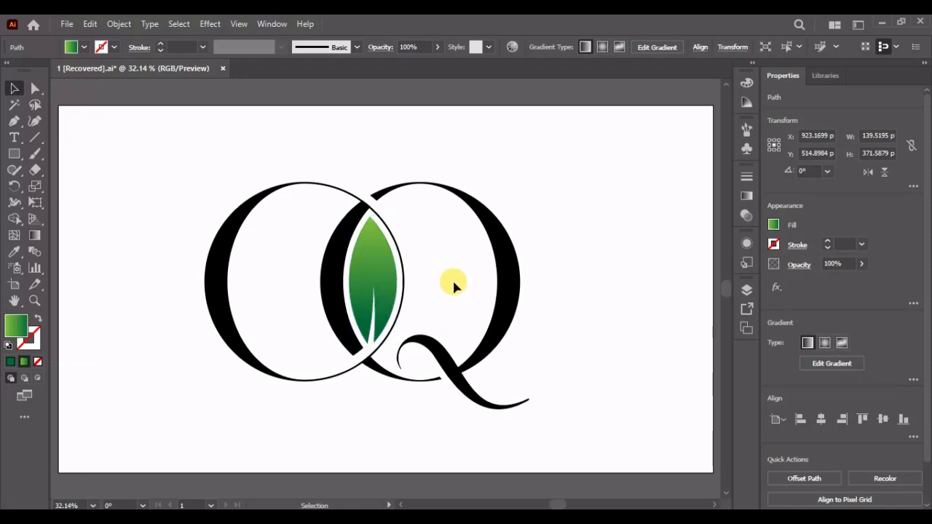
Copy the leaf's green gradient fill onto the Q's tail with the Eyedropper tool
left_click(437, 348)
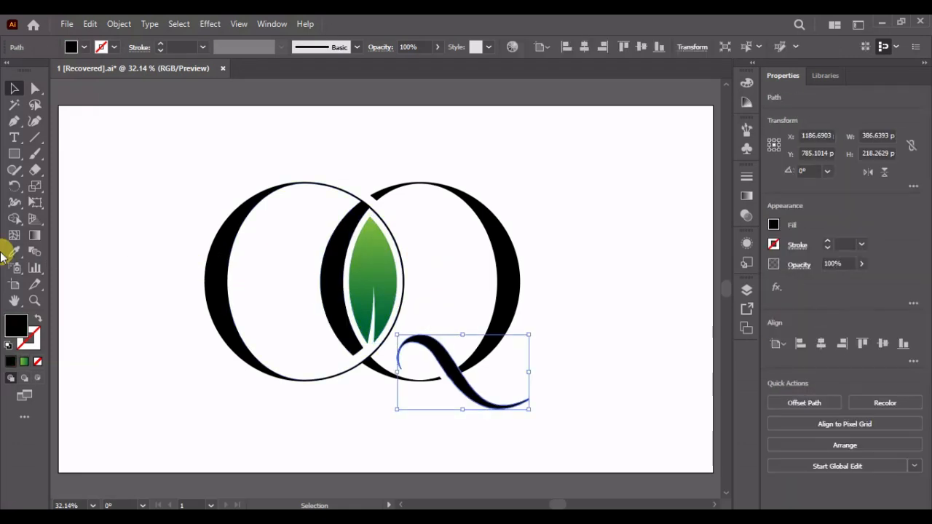
left_click(13, 251)
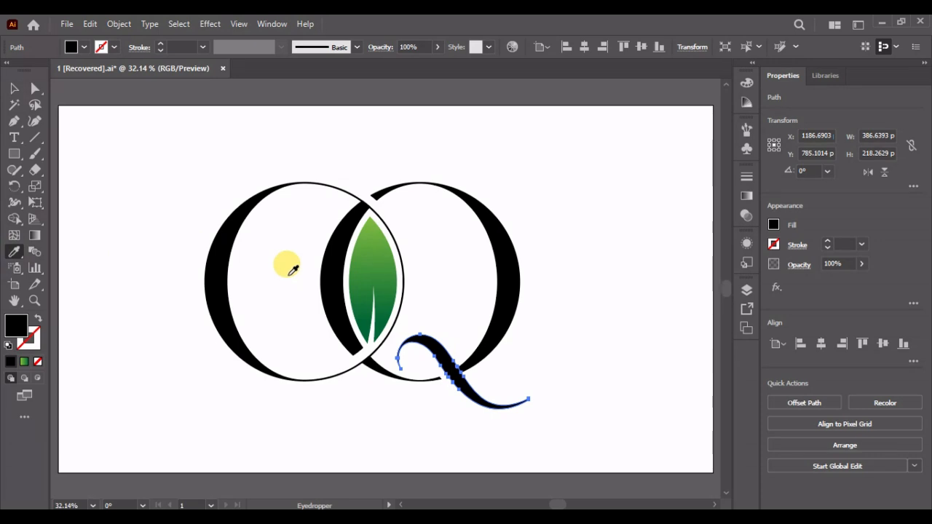
left_click(379, 265)
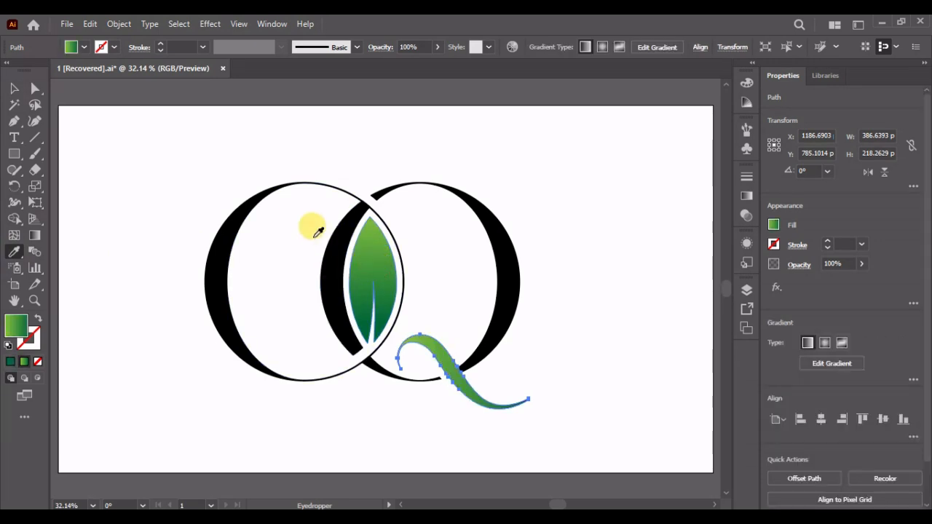
Redirect the tail's gradient diagonally from light green above its loop to dark green where it crosses the Q, and deselect it
left_click(35, 236)
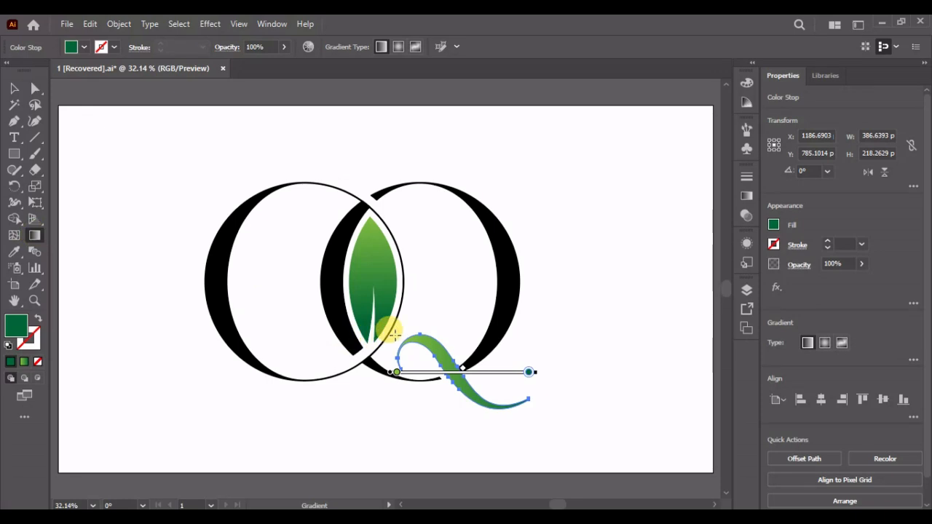
left_click_drag(404, 328, 457, 377)
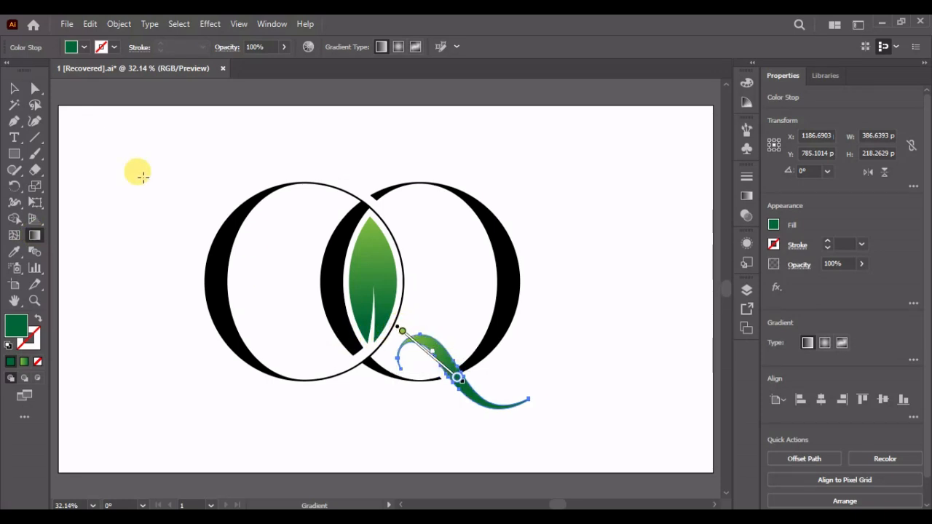
left_click(16, 94)
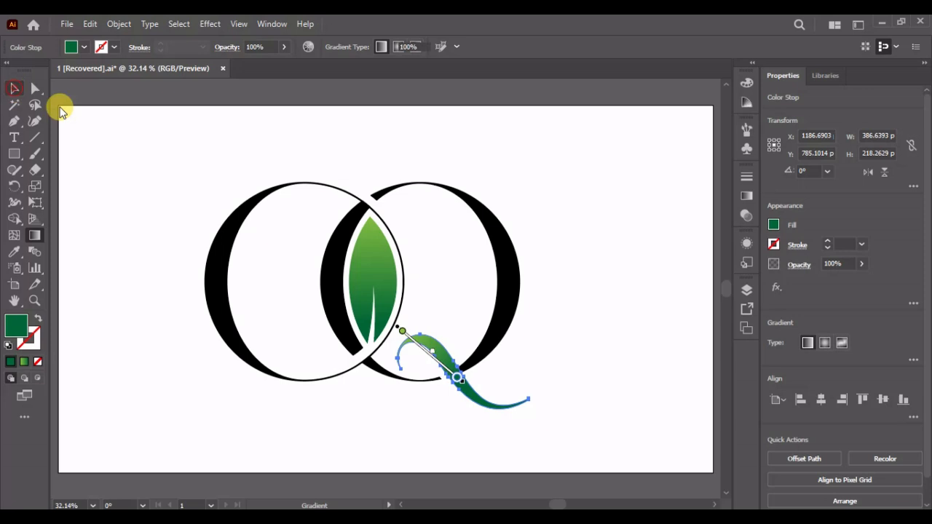
left_click(295, 155)
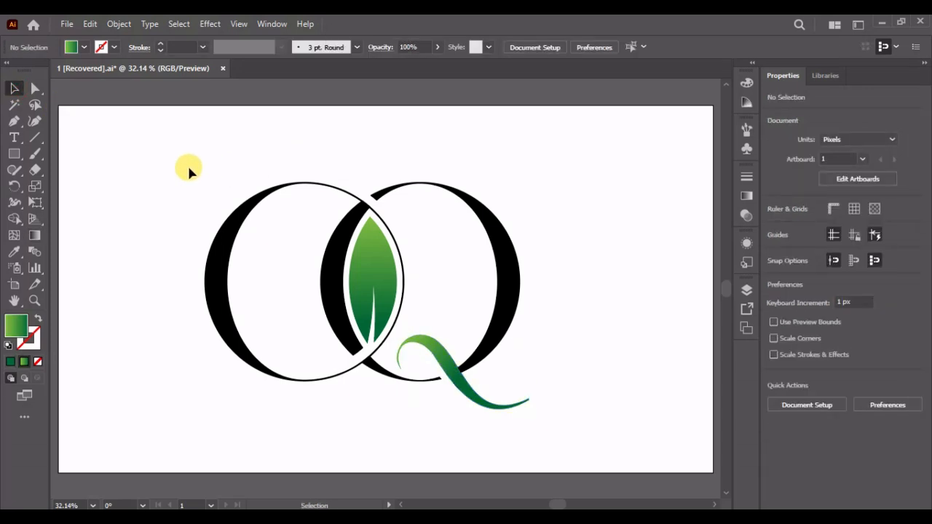
Select all the visible logo pieces and move them up and slightly right, away from the stray path fragments at the tail crossing
left_click_drag(162, 173, 493, 286)
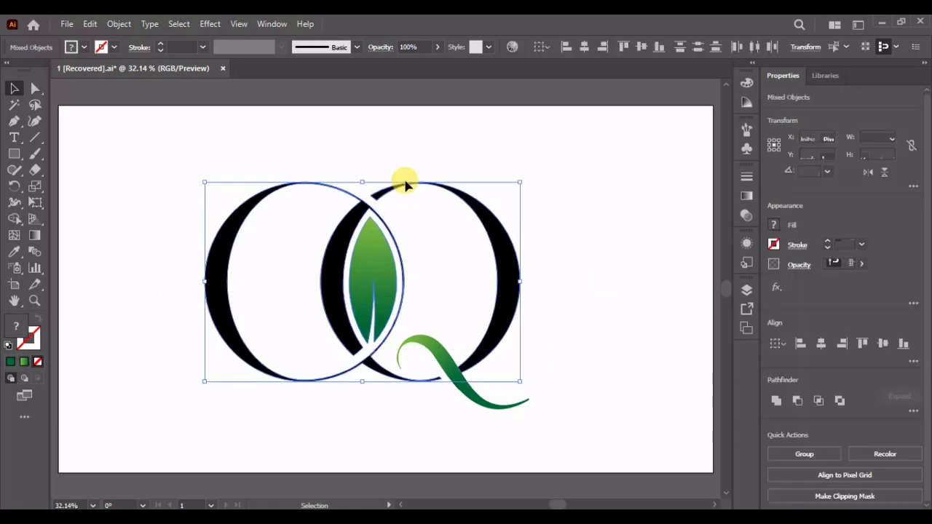
left_click(478, 159)
left_click_drag(291, 151, 516, 260)
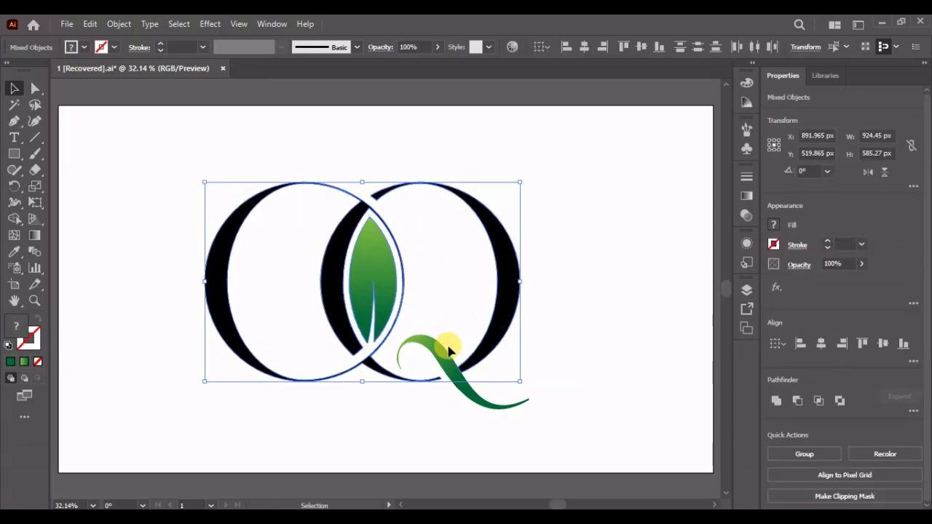
left_click_drag(444, 333, 465, 269)
left_click(511, 397)
Delete the stray unfilled path fragments left below the logo
left_click_drag(429, 360, 485, 396)
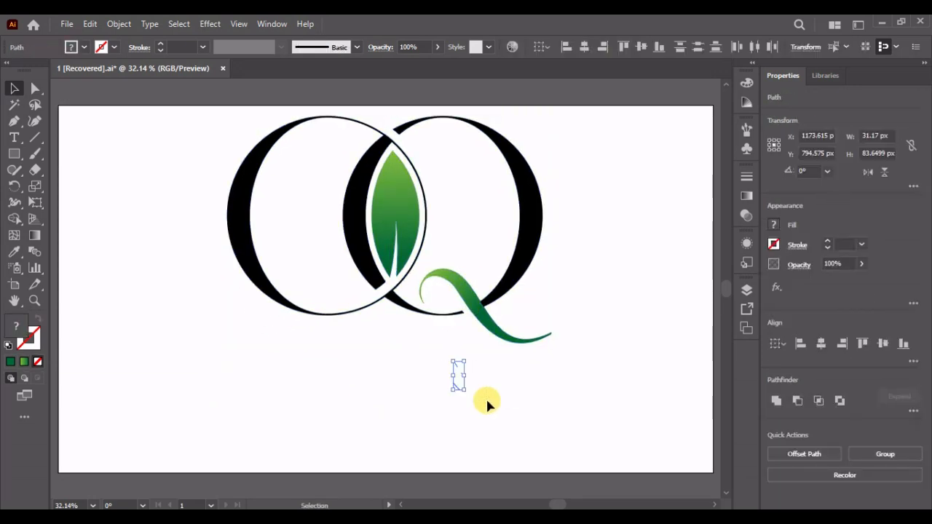
key("Delete")
left_click(203, 142)
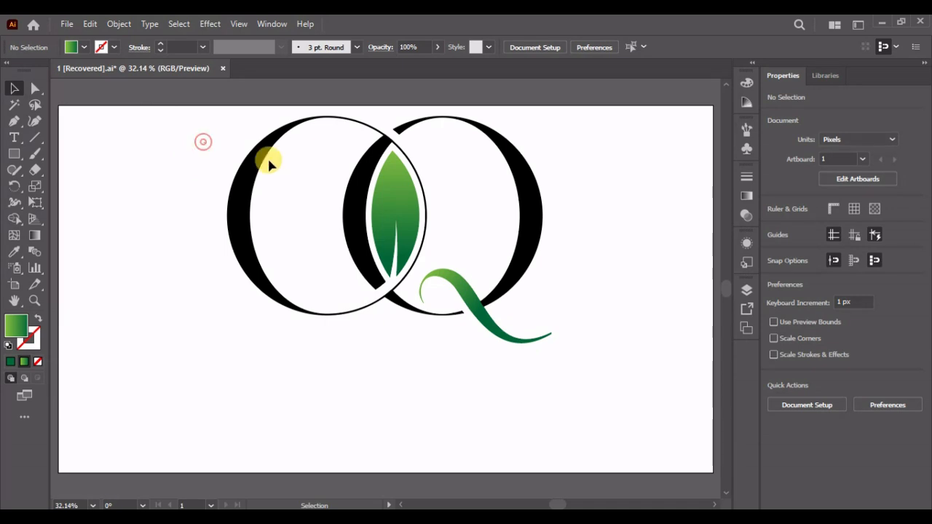
Scale the whole logo down proportionally about its center to about 842 px wide and group its pieces
left_click_drag(576, 307, 578, 308)
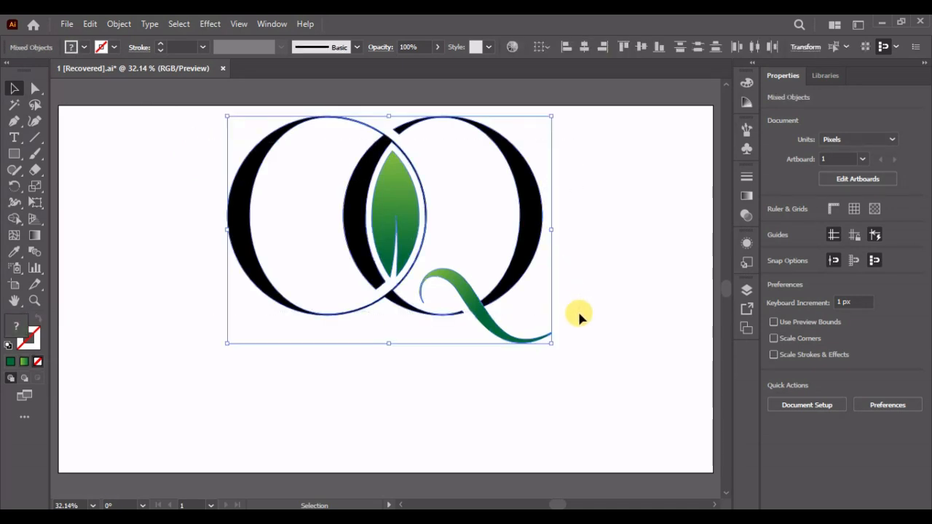
left_click_drag(551, 340, 533, 328)
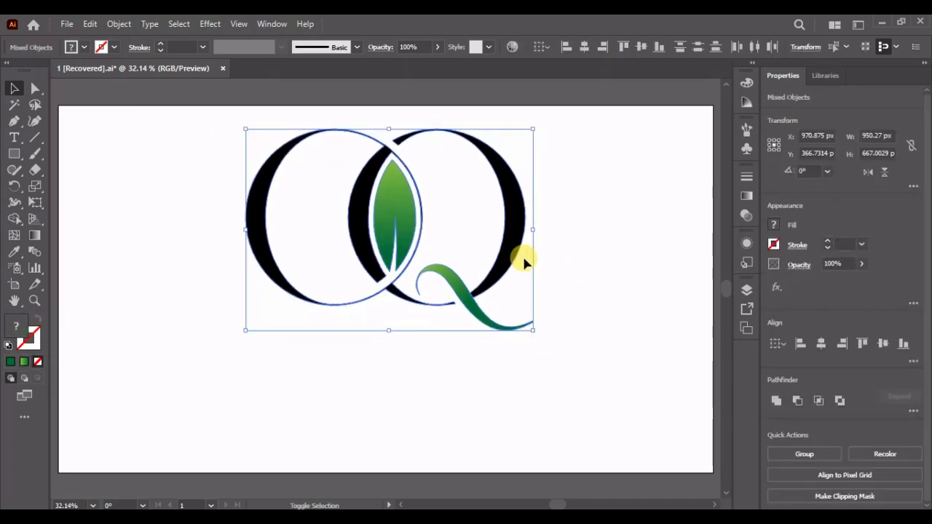
key("ctrl+g")
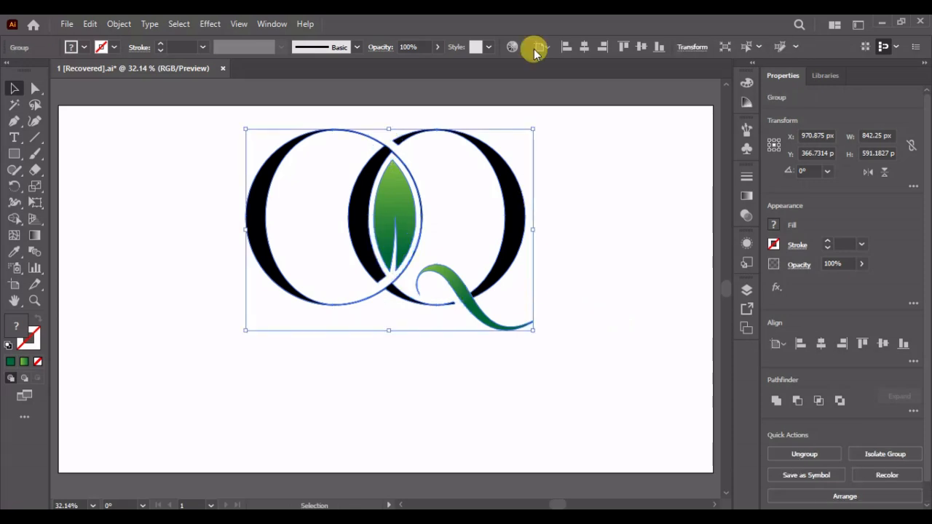
Center the grouped logo horizontally and vertically on the artboard and deselect it
left_click(585, 46)
left_click(642, 46)
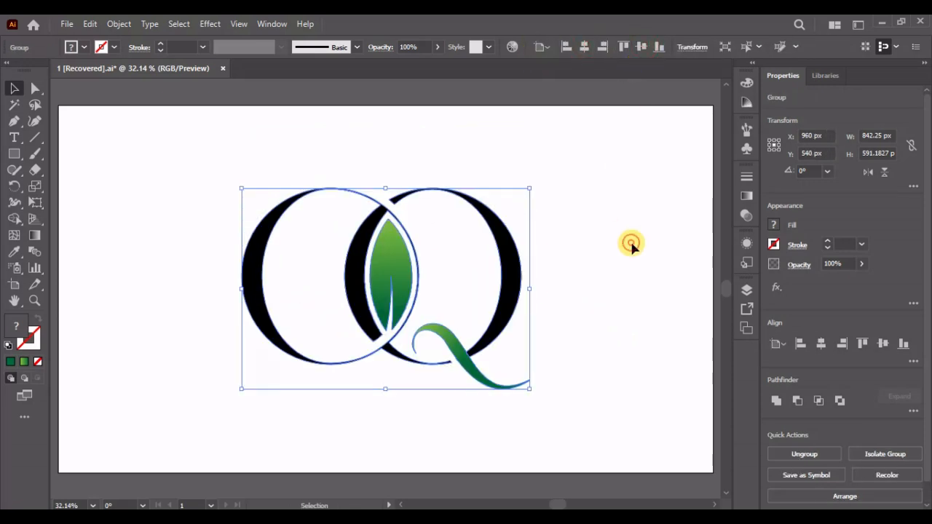
left_click(631, 246)
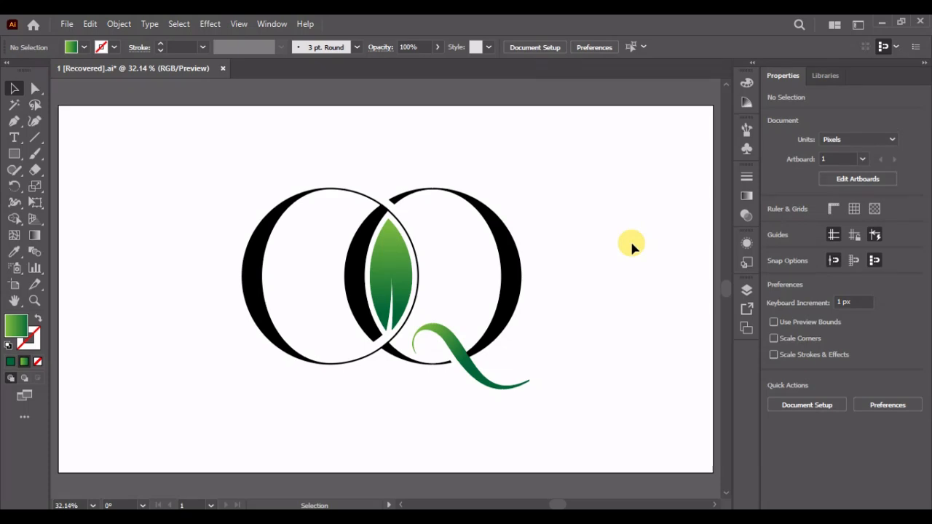